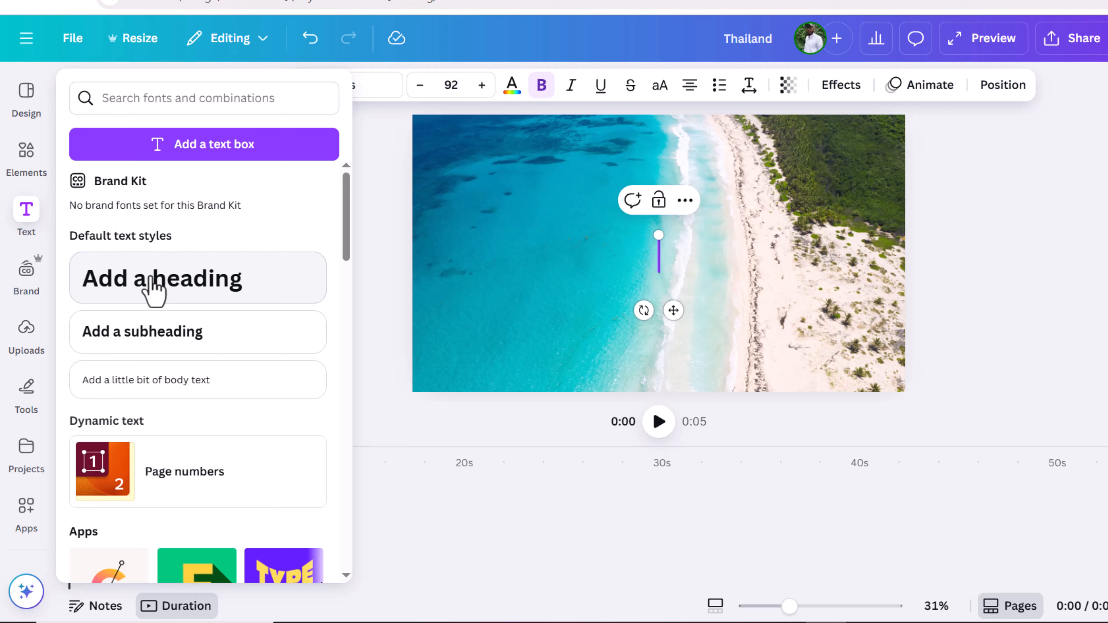
# Enter the heading text "Thailand" and change it to uppercase
pyautogui.write('Thailand')
pyautogui.doubleClick(648, 249)
pyautogui.click(659, 85)
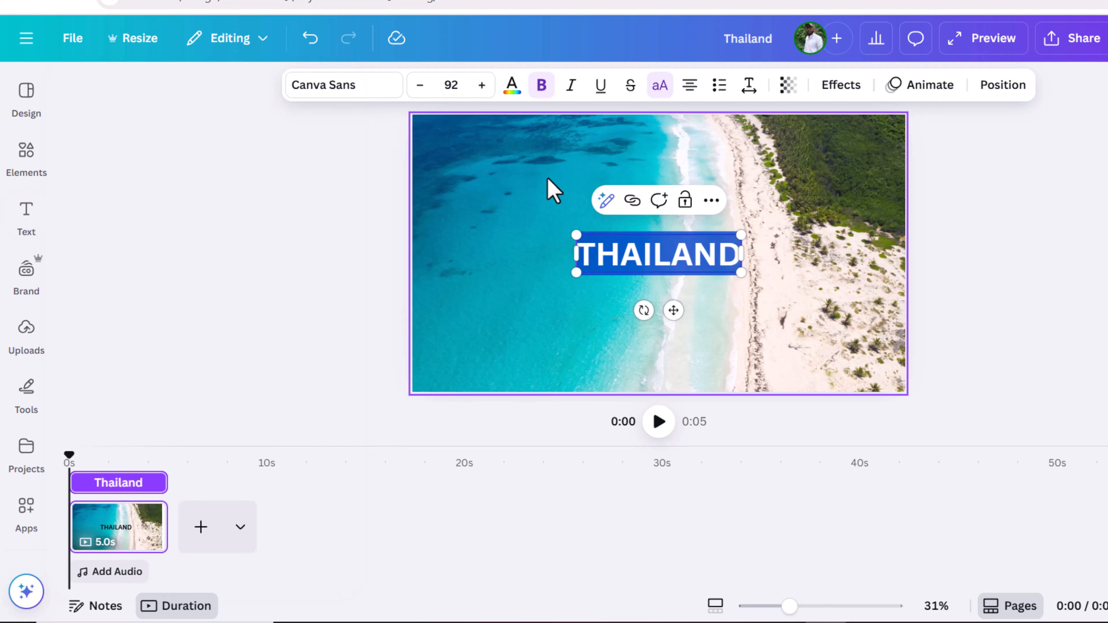
# Colour the THAILAND heading white and set its font to Anton
pyautogui.click(512, 84)
pyautogui.click(343, 87)
pyautogui.click(131, 386)
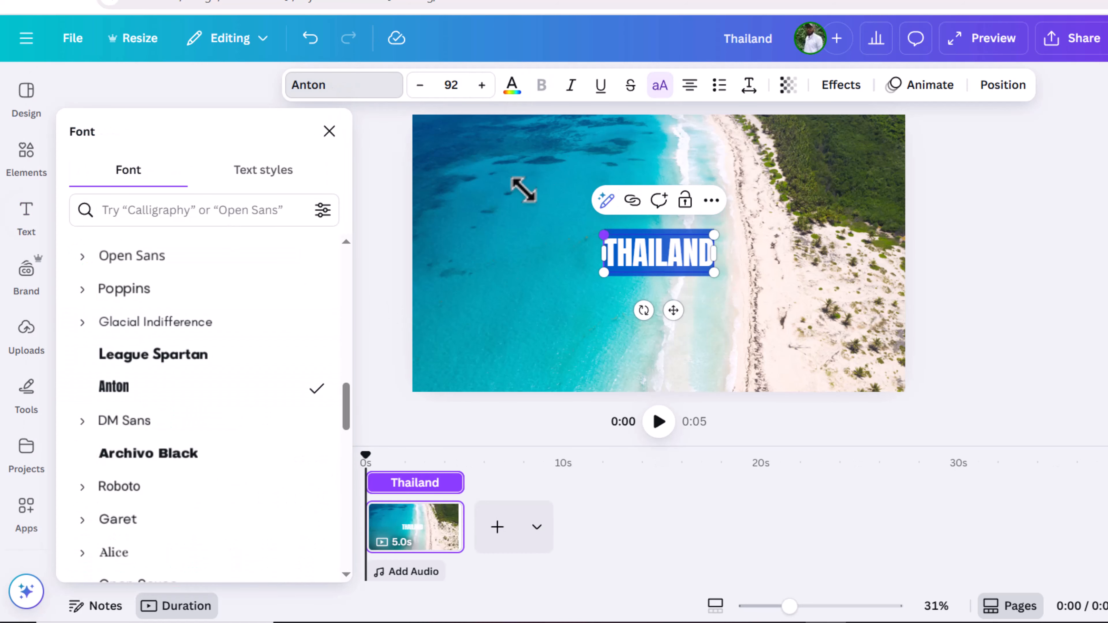
# Enlarge the THAILAND heading across the middle of the page to a font size of about 274
pyautogui.moveTo(600, 229); pyautogui.dragTo(478, 186)
pyautogui.moveTo(715, 277); pyautogui.dragTo(811, 306)
pyautogui.click(724, 333)
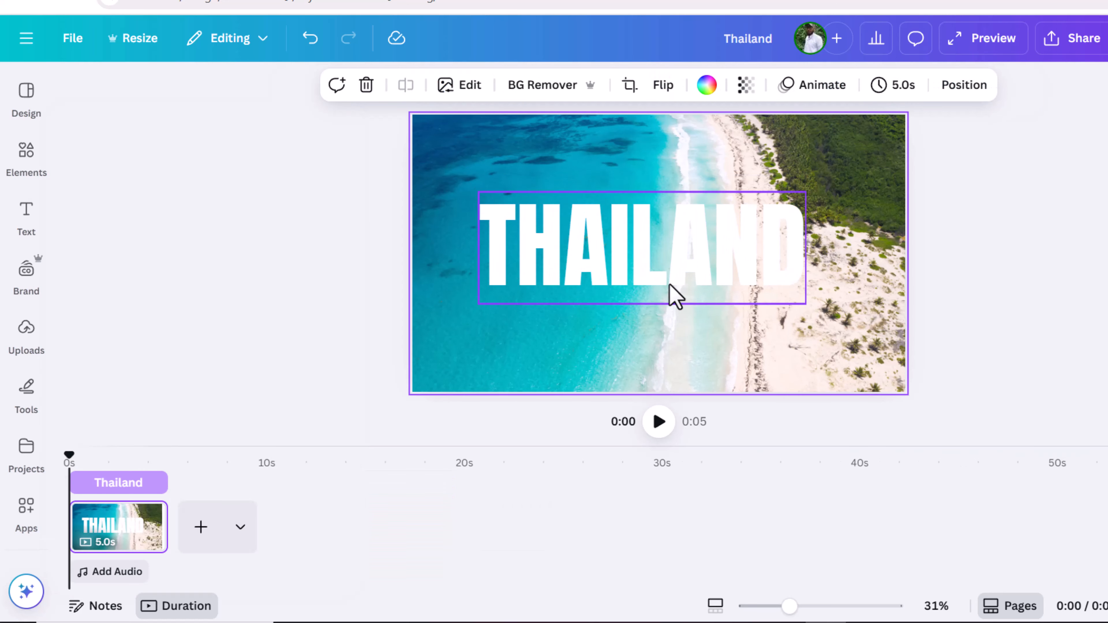
# Apply the Lift text effect to the THAILAND heading and enlarge it to a font size of about 290
pyautogui.click(824, 87)
pyautogui.click(760, 209)
pyautogui.click(841, 85)
pyautogui.click(272, 252)
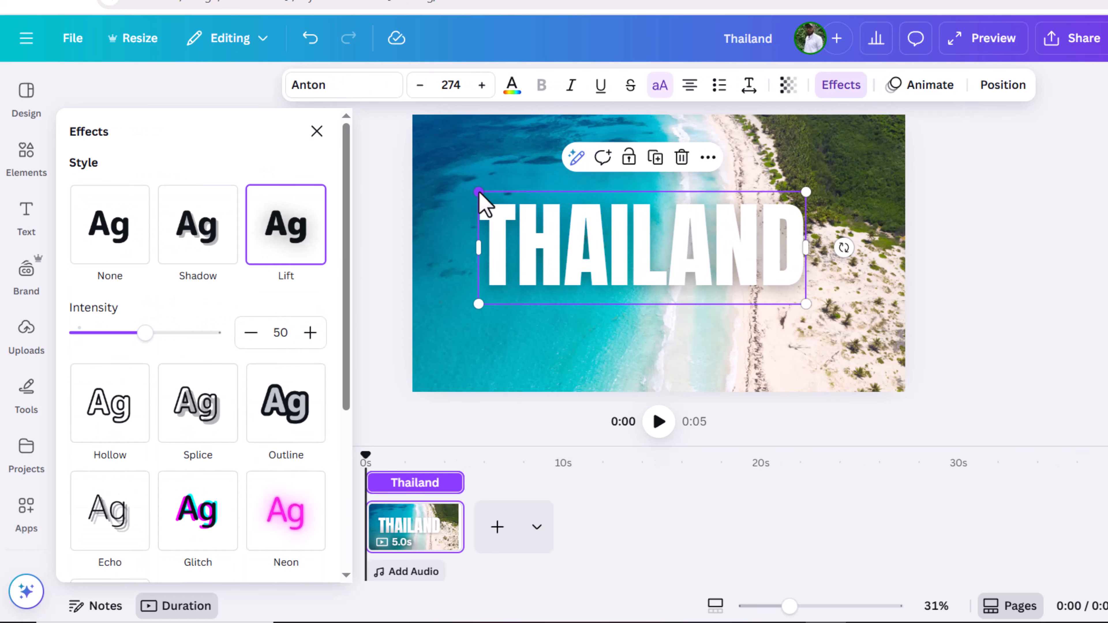
pyautogui.moveTo(480, 193); pyautogui.dragTo(468, 189)
pyautogui.moveTo(805, 304); pyautogui.dragTo(813, 307)
# Download the beach design with its THAILAND heading
pyautogui.click(1074, 48)
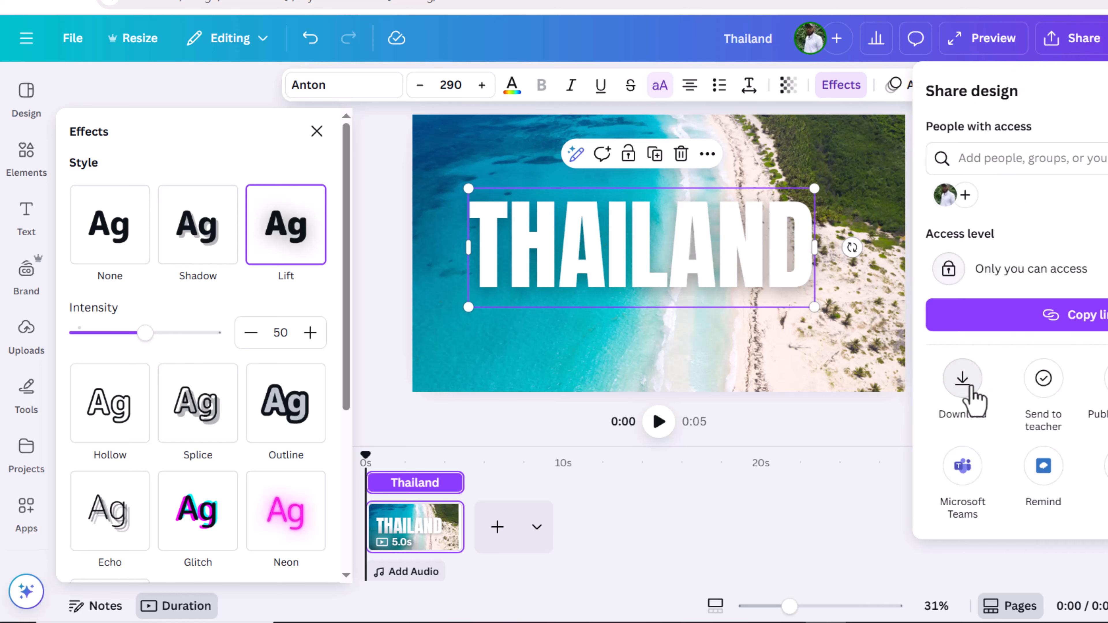
pyautogui.click(965, 399)
pyautogui.click(1051, 410)
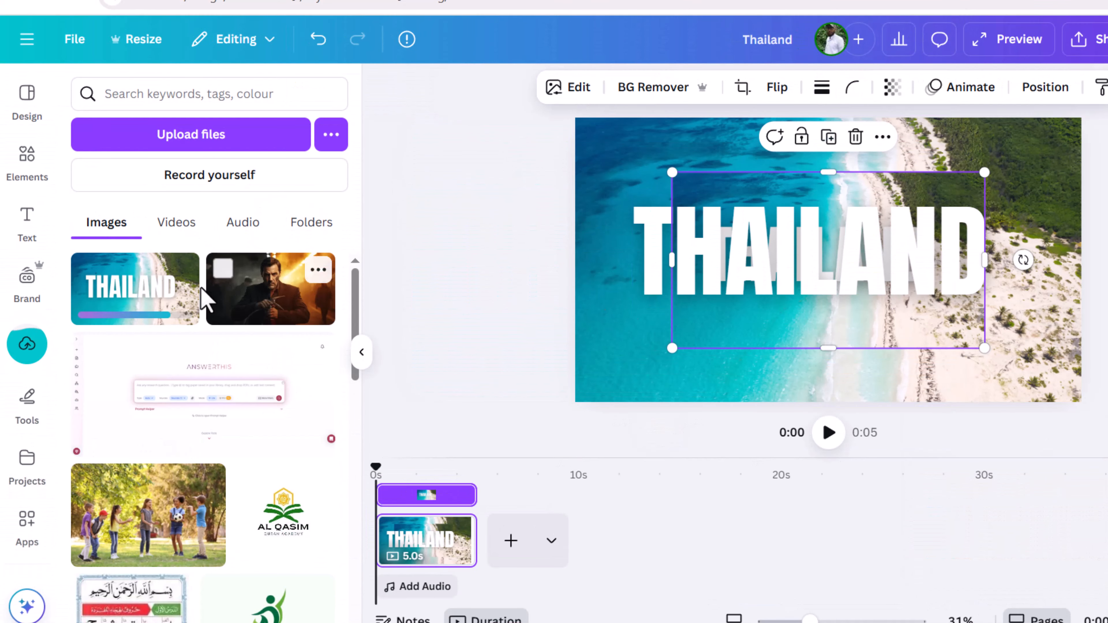
# Delete the original THAILAND text box from the page
pyautogui.click(621, 181)
pyautogui.click(647, 261)
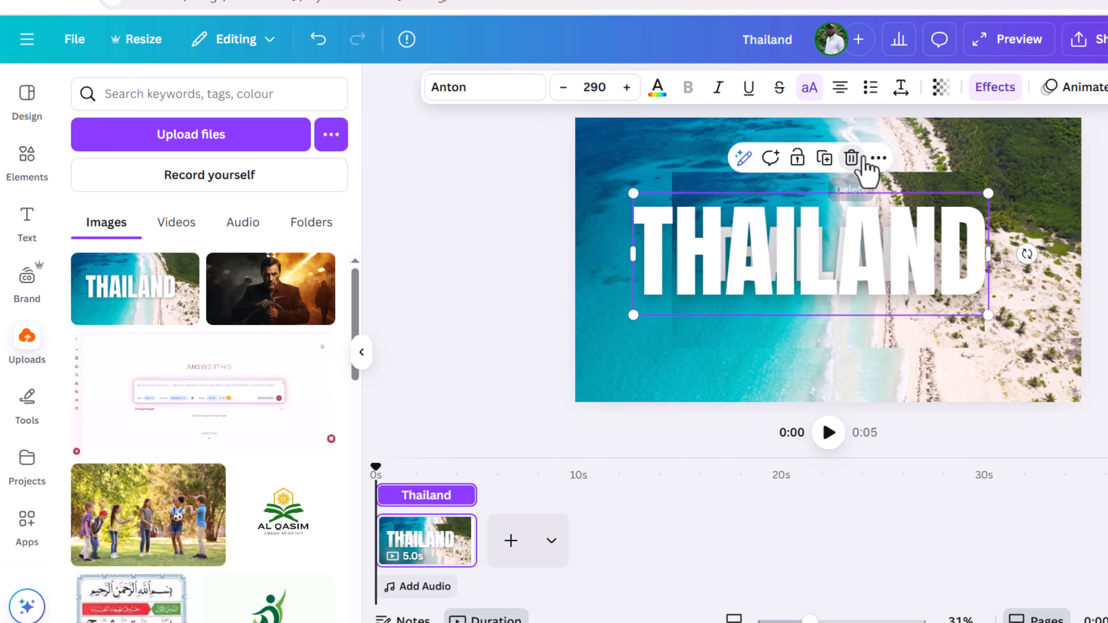
pyautogui.click(851, 157)
# Replace the page's beach background with the uploaded THAILAND image
pyautogui.rightClick(616, 161)
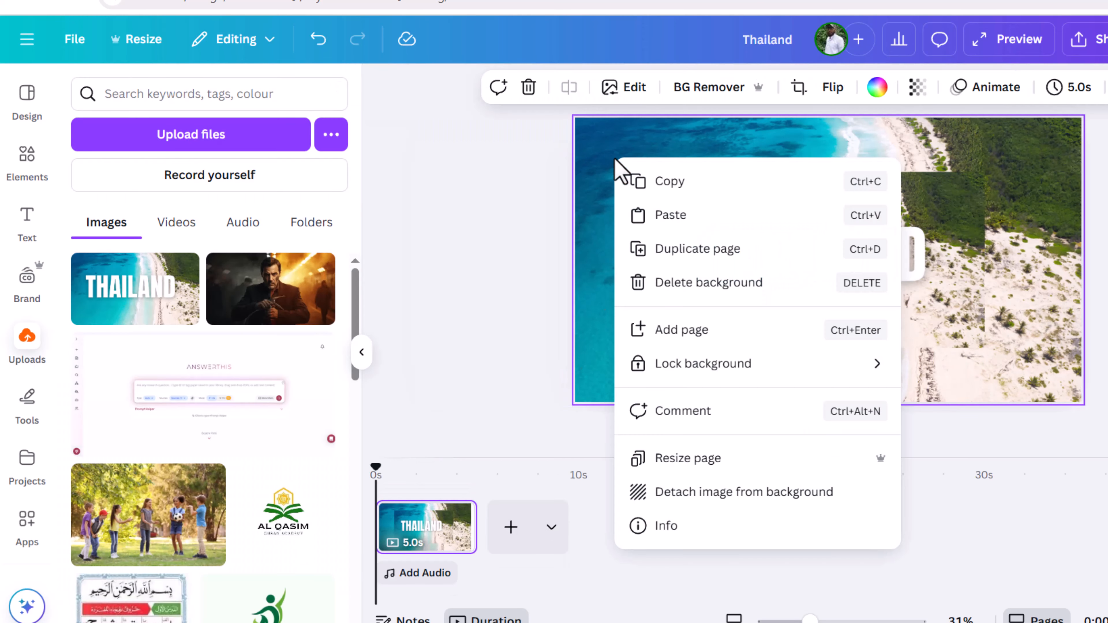
pyautogui.click(688, 281)
pyautogui.rightClick(778, 254)
pyautogui.click(836, 538)
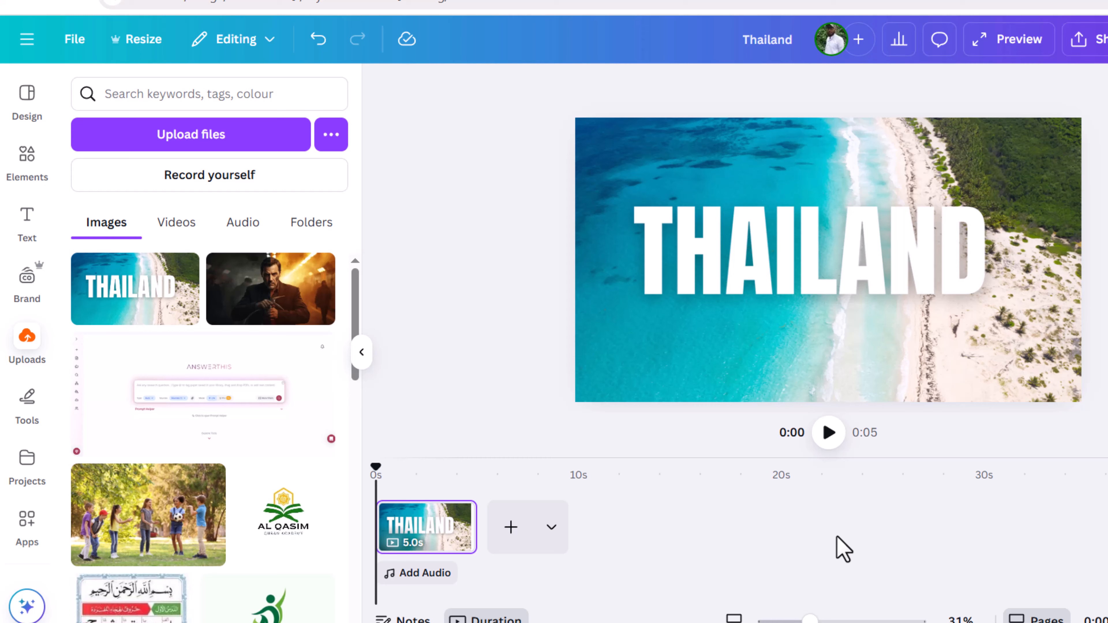
# Search the elements library for "real plane" in place of the previous search term
pyautogui.click(27, 164)
pyautogui.click(86, 99)
pyautogui.moveTo(158, 89); pyautogui.dragTo(86, 94)
pyautogui.press('BackSpace')
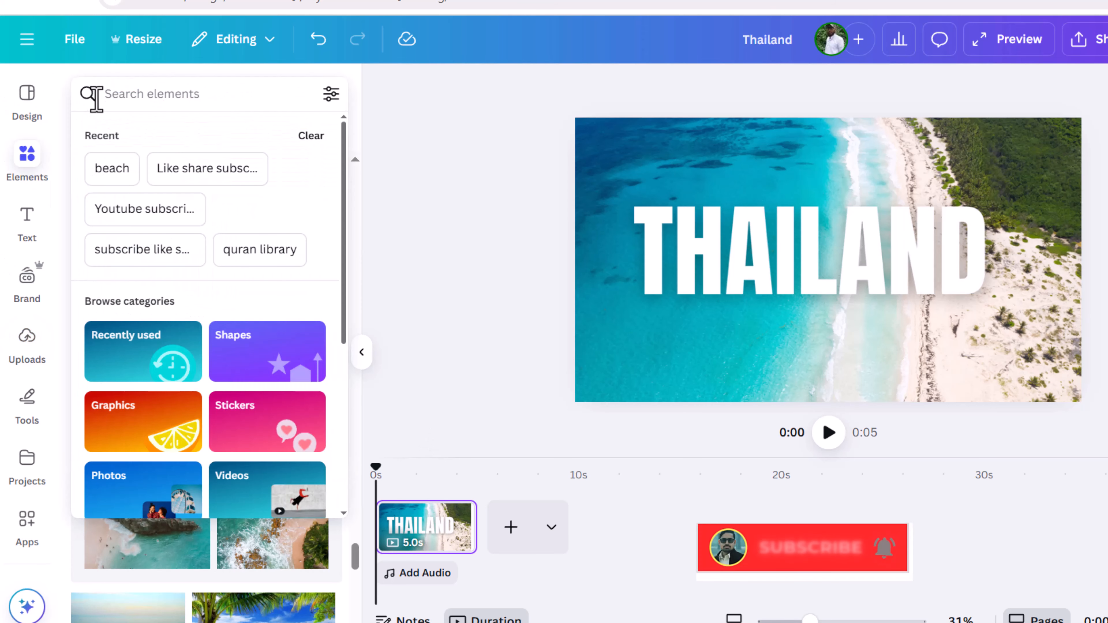
pyautogui.write('real plane')
pyautogui.press('Return')
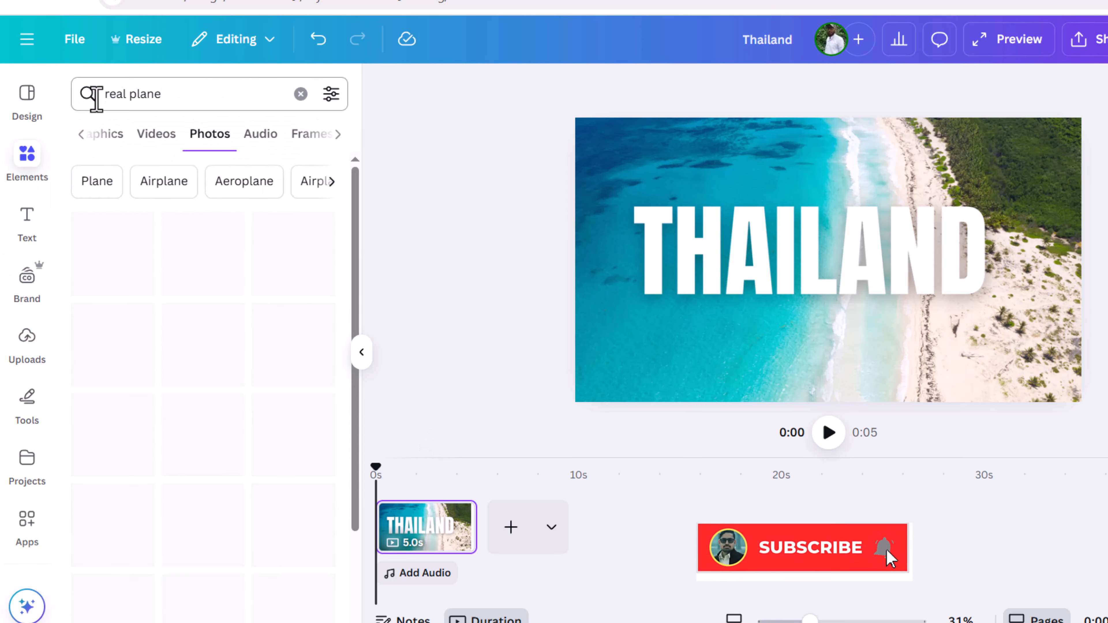
# Insert the first top-view airplane from the graphics results and rotate it to 90°
pyautogui.click(81, 134)
pyautogui.click(131, 135)
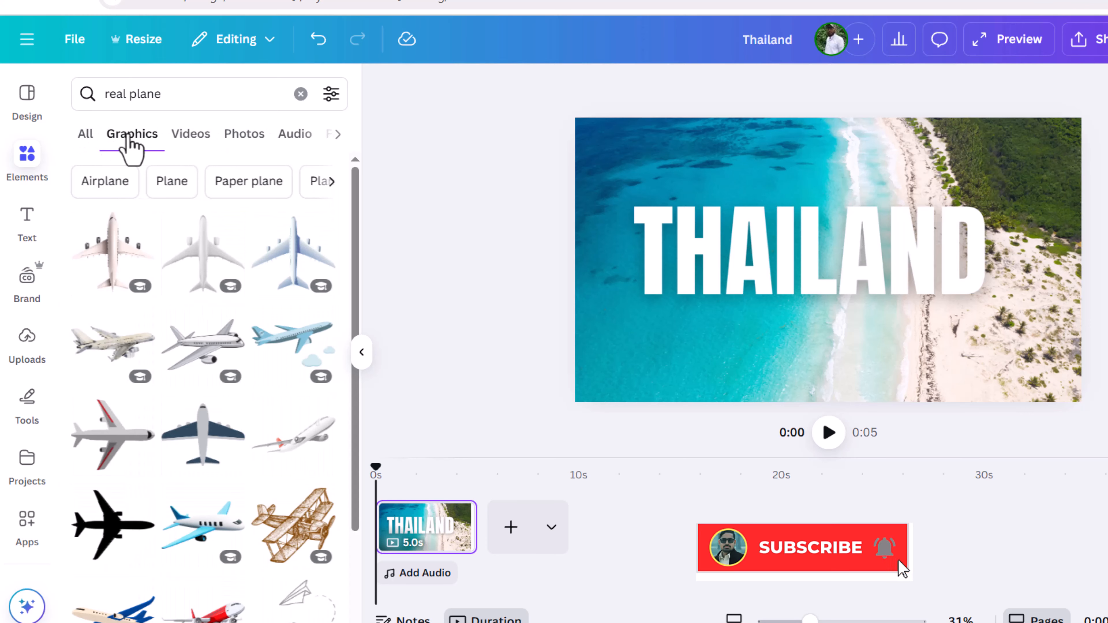
pyautogui.click(107, 251)
pyautogui.moveTo(922, 262); pyautogui.dragTo(828, 297)
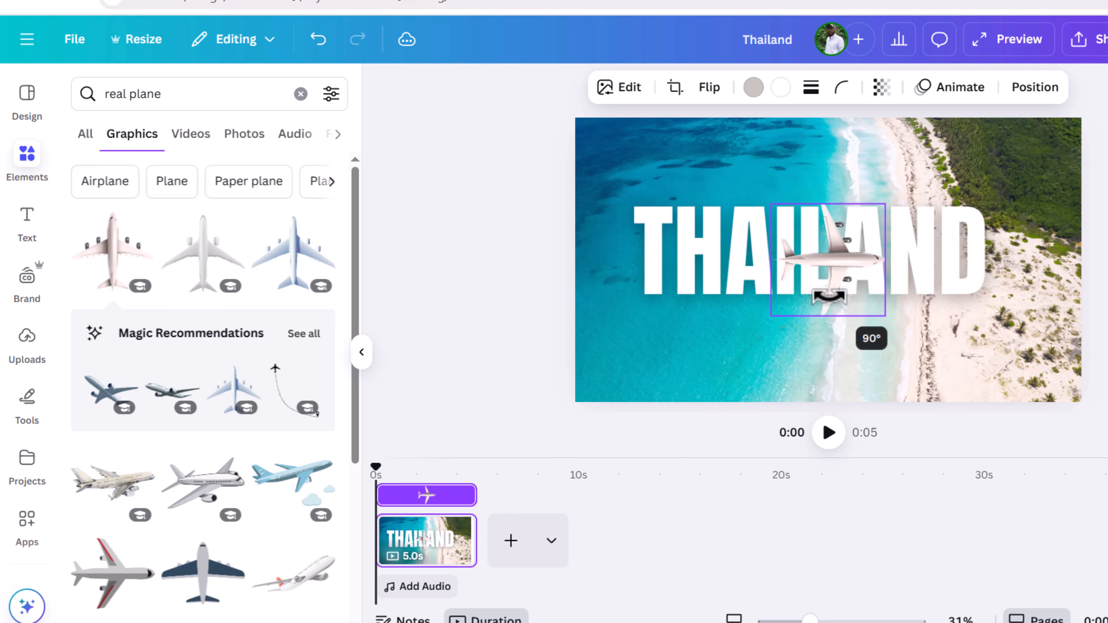
# Enlarge the airplane and place it over the first letters of THAILAND
pyautogui.moveTo(886, 204); pyautogui.dragTo(910, 181)
pyautogui.moveTo(759, 317); pyautogui.dragTo(754, 321)
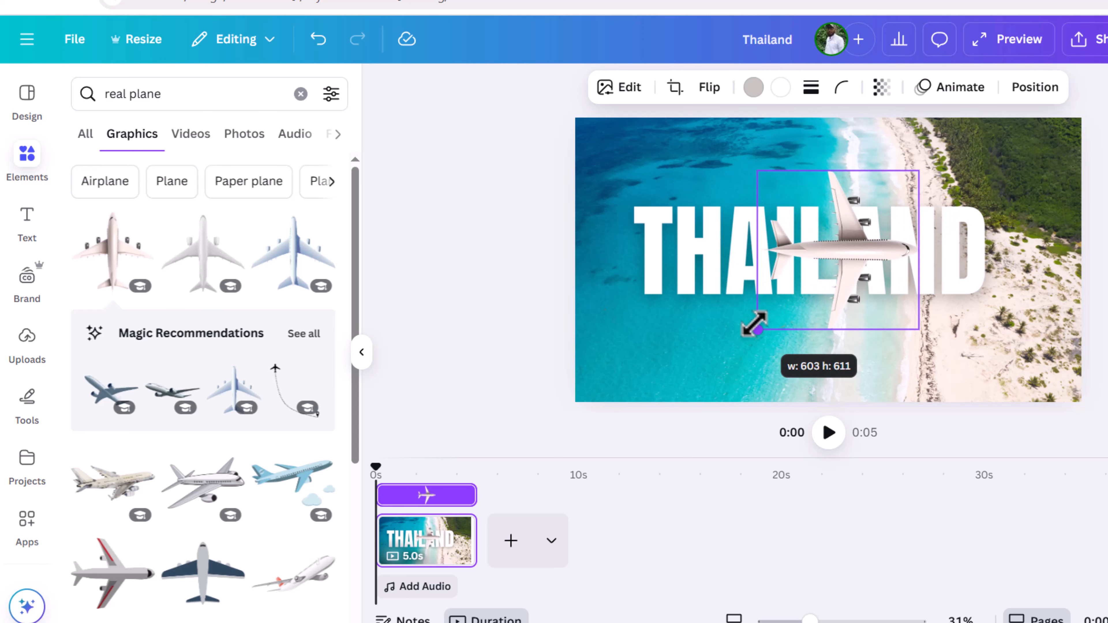
pyautogui.moveTo(819, 250); pyautogui.dragTo(717, 247)
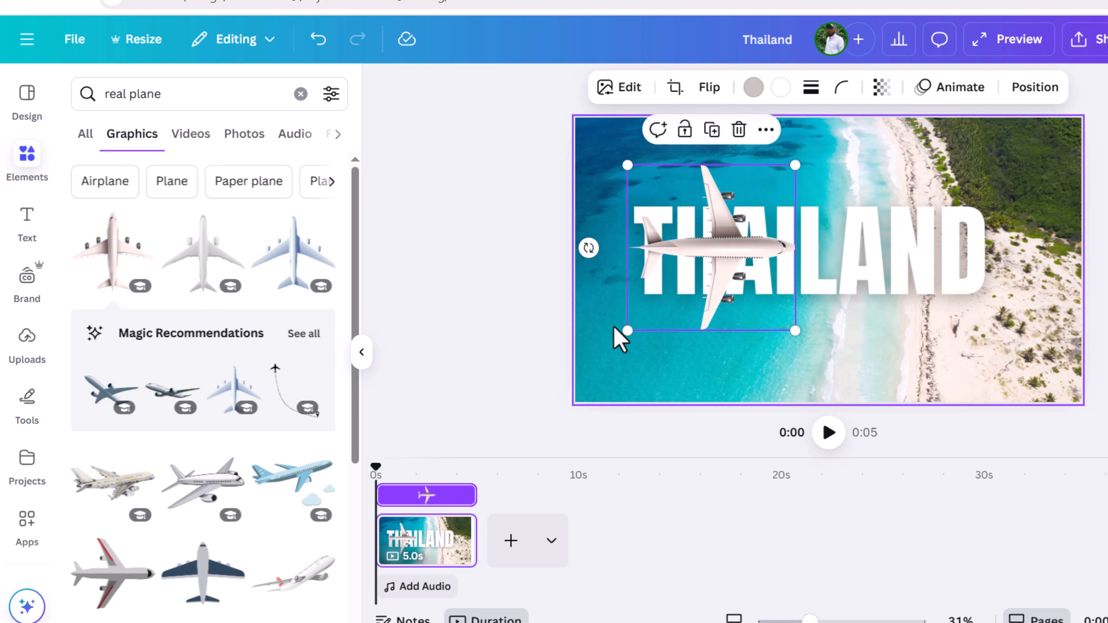
pyautogui.moveTo(621, 333); pyautogui.dragTo(628, 329)
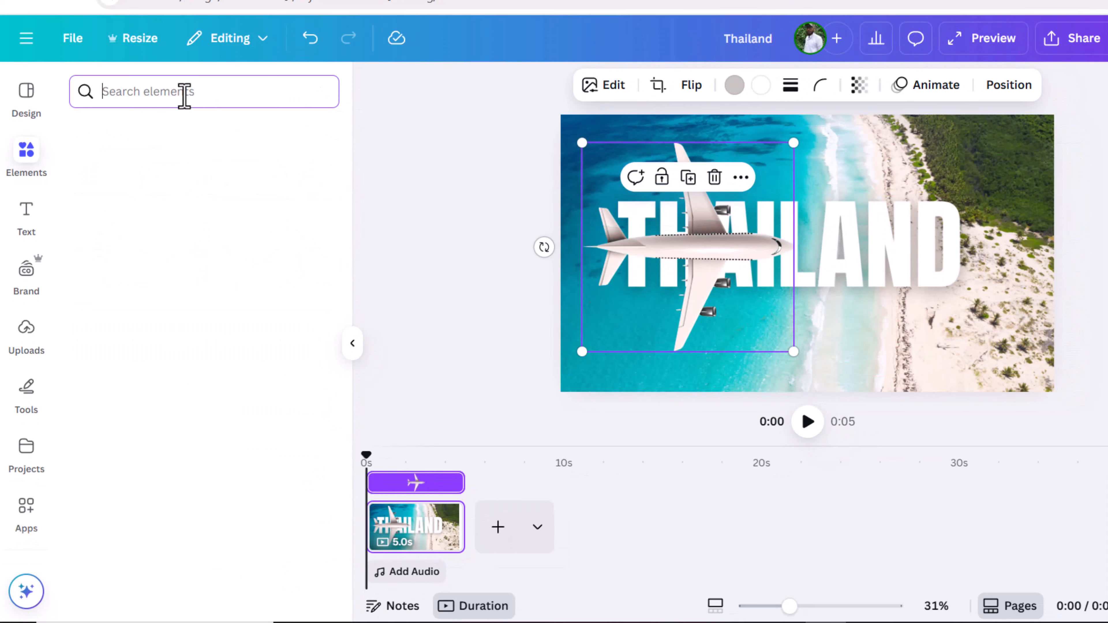
# Search the elements library for "shapes" and add a rounded square to the page
pyautogui.write('shapes')
pyautogui.press('Return')
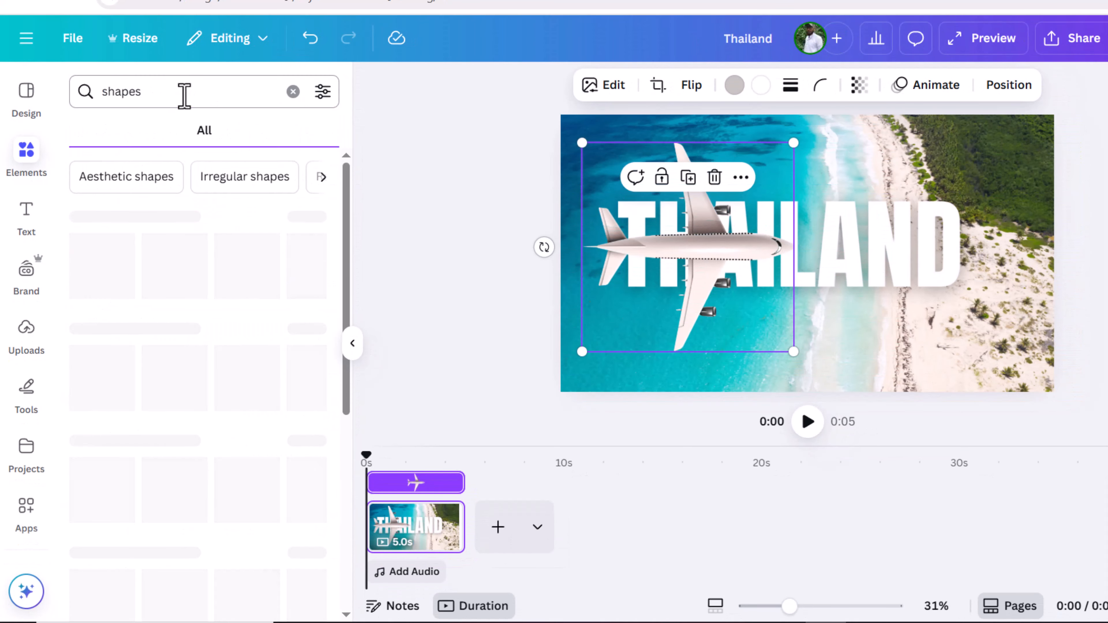
pyautogui.click(90, 264)
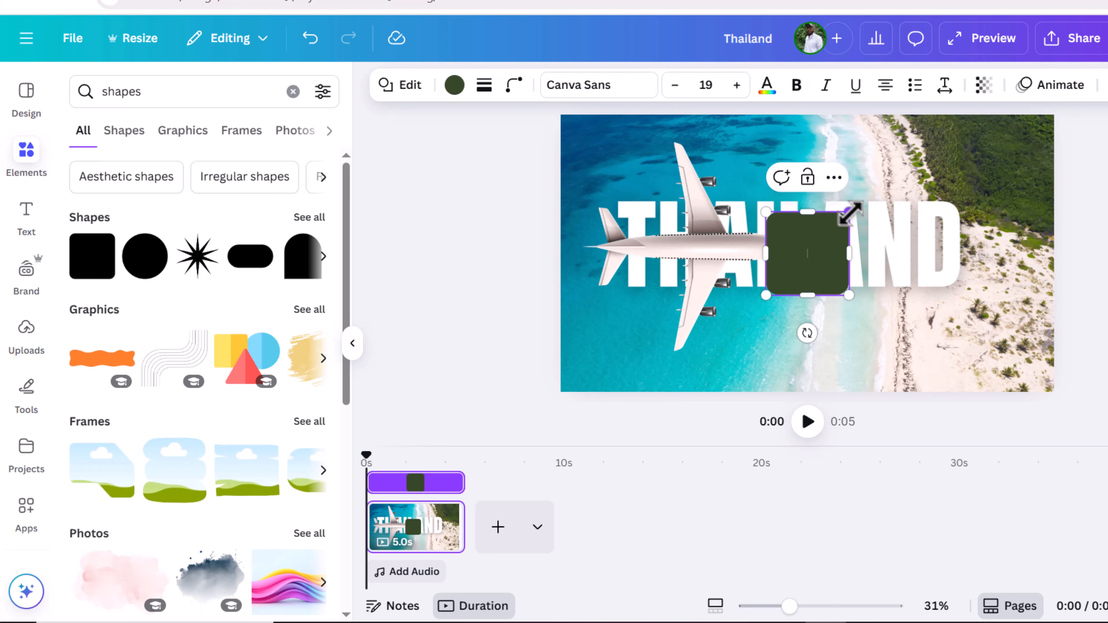
# Stretch the square to cover the page from the airplane's wings to beyond the right edge
pyautogui.moveTo(848, 217); pyautogui.dragTo(1024, 108)
pyautogui.moveTo(765, 294); pyautogui.dragTo(675, 395)
pyautogui.moveTo(1010, 253); pyautogui.dragTo(1068, 240)
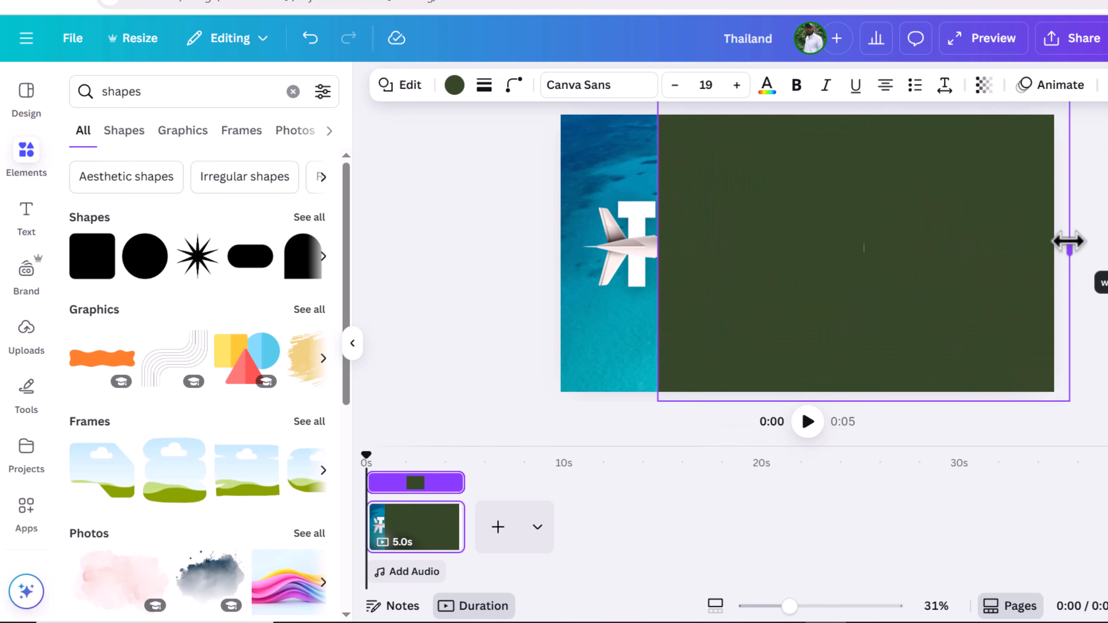
pyautogui.moveTo(662, 247); pyautogui.dragTo(674, 253)
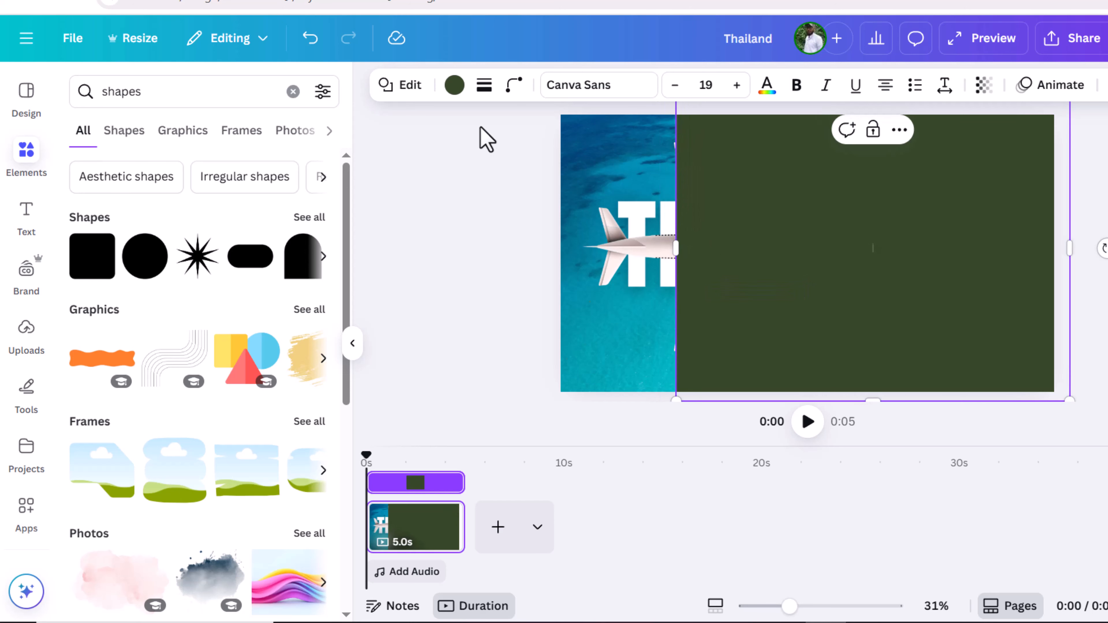
# Fill the large rectangle with a custom bright magenta solid colour
pyautogui.click(454, 85)
pyautogui.click(85, 206)
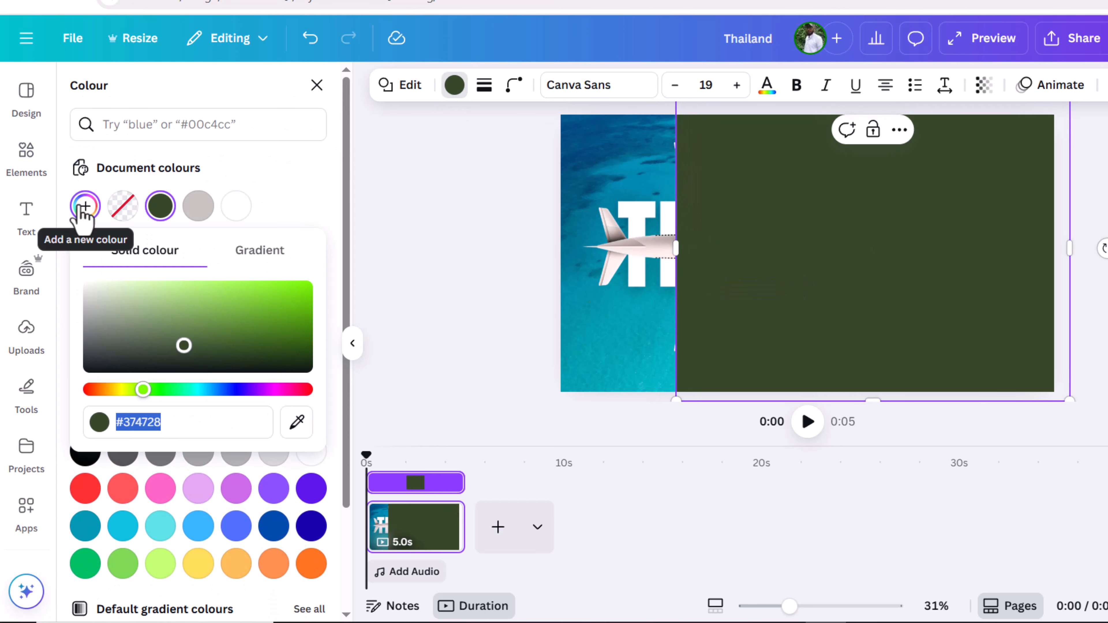
pyautogui.moveTo(298, 392); pyautogui.dragTo(287, 389)
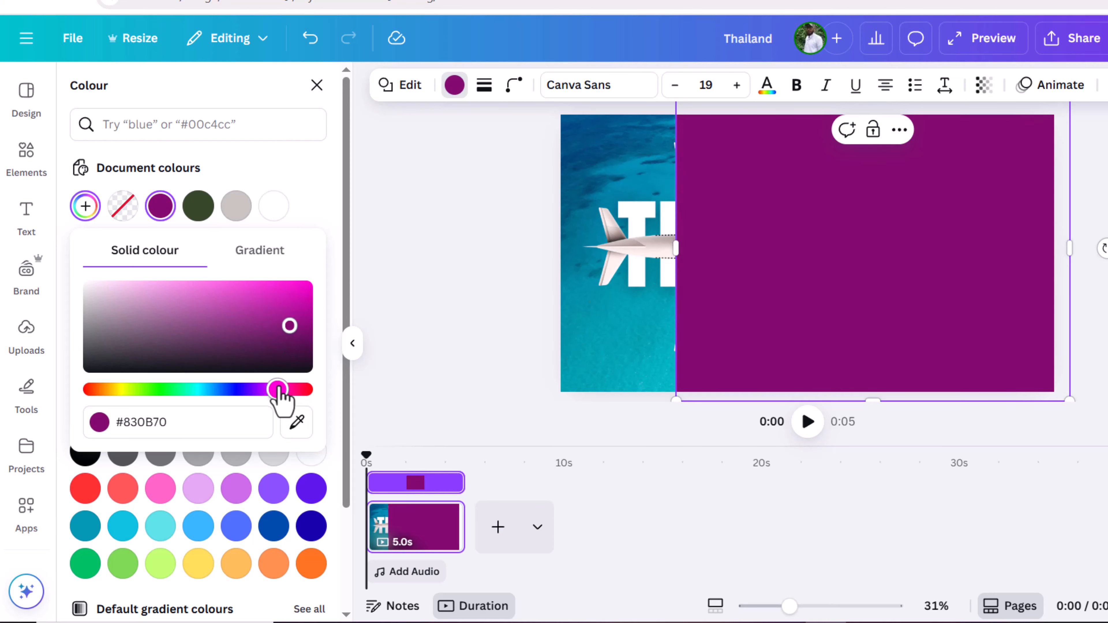
pyautogui.moveTo(290, 326); pyautogui.dragTo(298, 317)
pyautogui.click(409, 179)
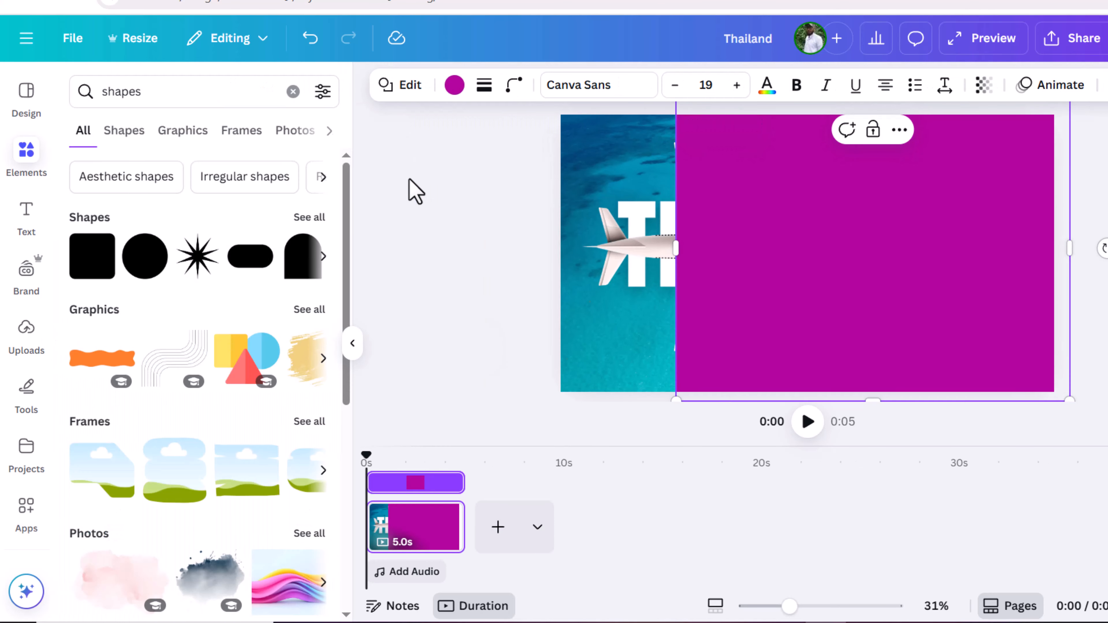
# Add a second rounded square at the magenta rectangle's upper-left corner, slightly tilted and enlarged
pyautogui.click(100, 216)
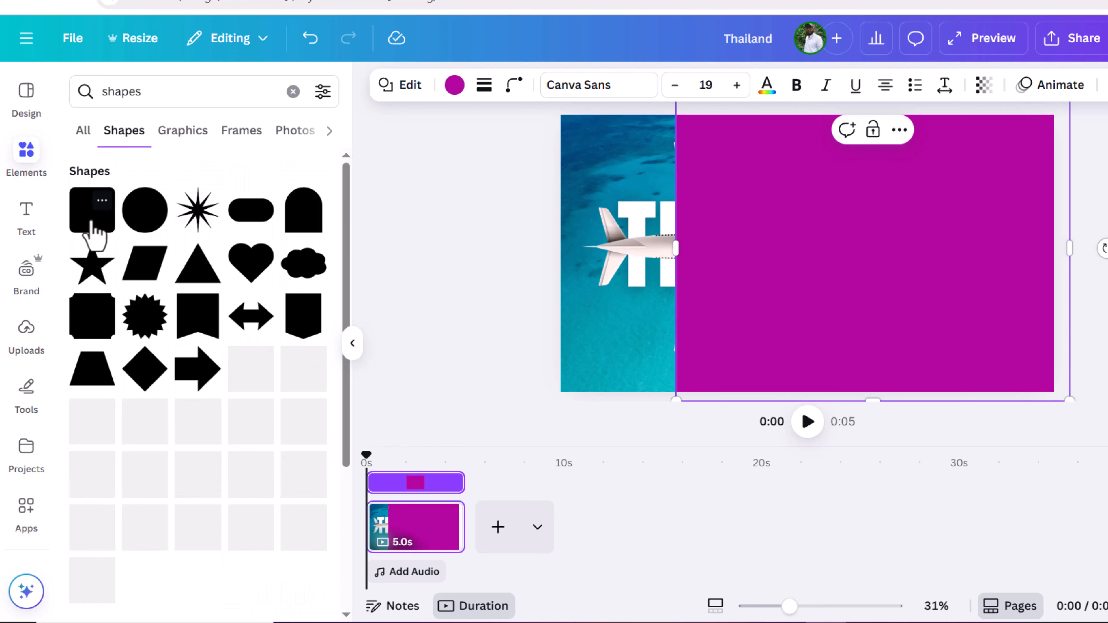
pyautogui.click(91, 230)
pyautogui.moveTo(776, 289); pyautogui.dragTo(710, 153)
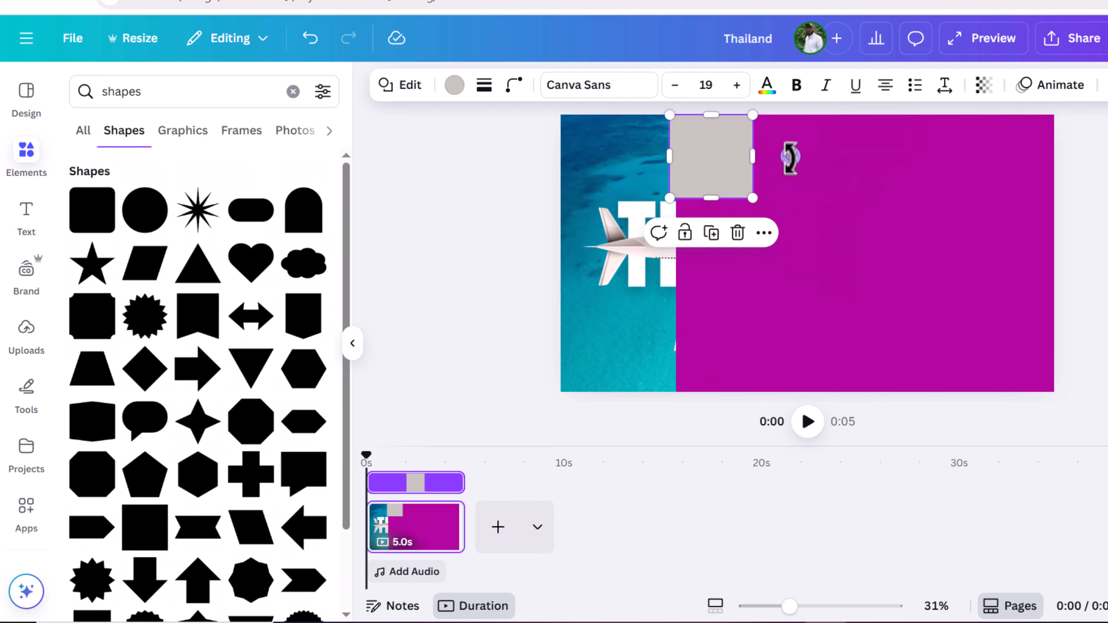
pyautogui.moveTo(791, 156); pyautogui.dragTo(798, 136)
pyautogui.moveTo(663, 120); pyautogui.dragTo(653, 114)
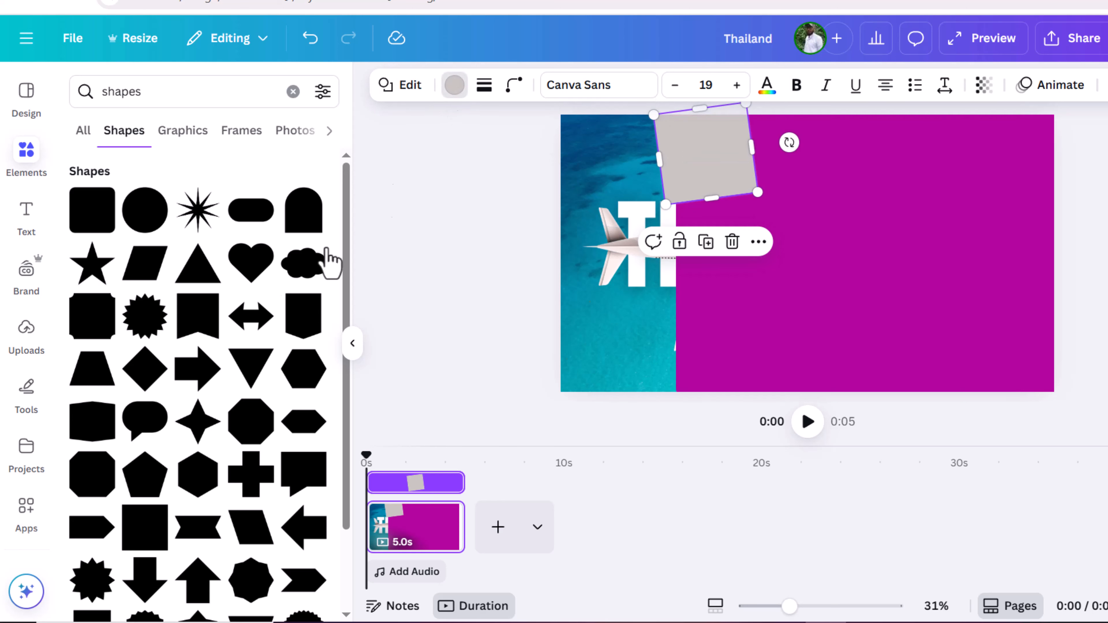
# Fill the tilted square with the document's magenta and tilt it further to follow the airplane's upper wing
pyautogui.click(454, 85)
pyautogui.click(198, 206)
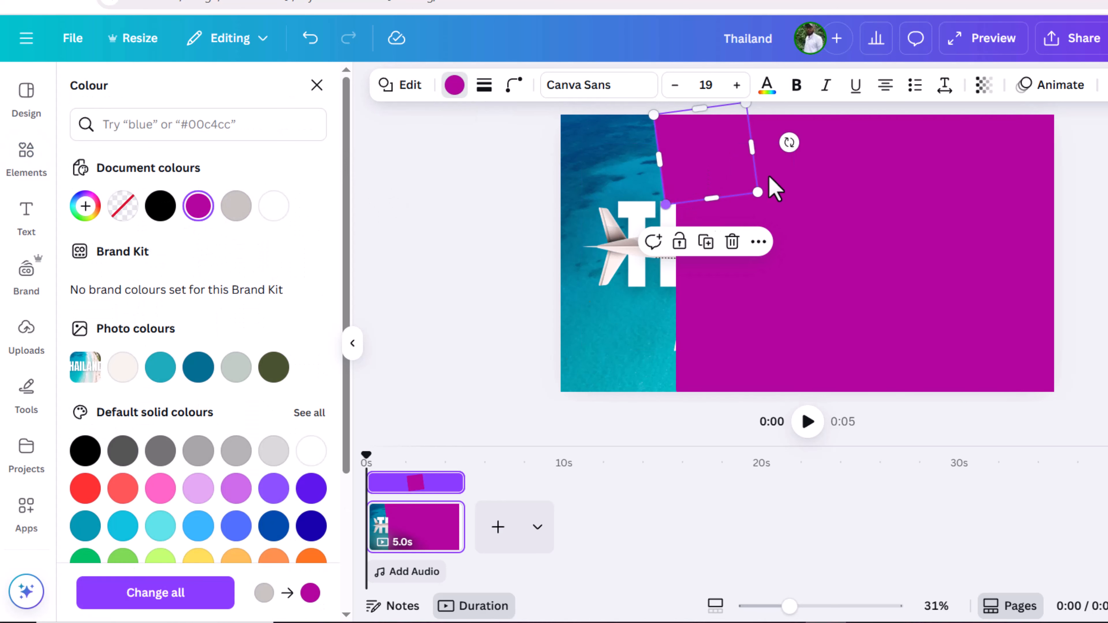
pyautogui.moveTo(789, 142); pyautogui.dragTo(786, 124)
pyautogui.moveTo(645, 116); pyautogui.dragTo(646, 114)
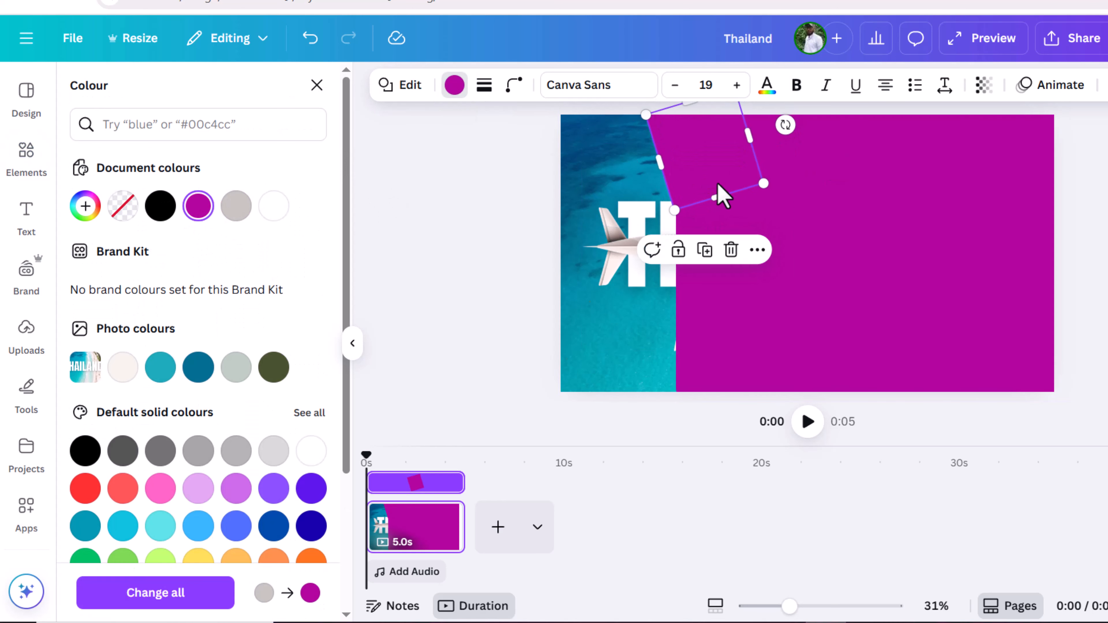
# Duplicate the tilted square and place the copy at the lower-left corner of the magenta rectangle, tilted the opposite way
pyautogui.rightClick(713, 179)
pyautogui.click(709, 174)
pyautogui.moveTo(709, 173); pyautogui.dragTo(711, 305)
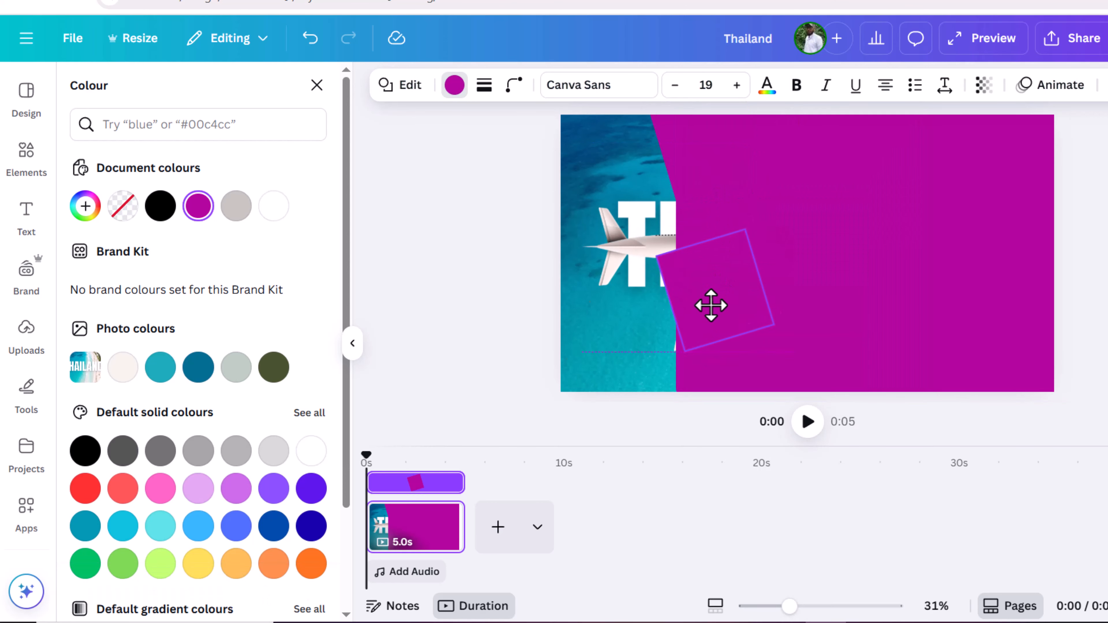
pyautogui.moveTo(737, 364); pyautogui.dragTo(783, 323)
pyautogui.moveTo(683, 309); pyautogui.dragTo(681, 357)
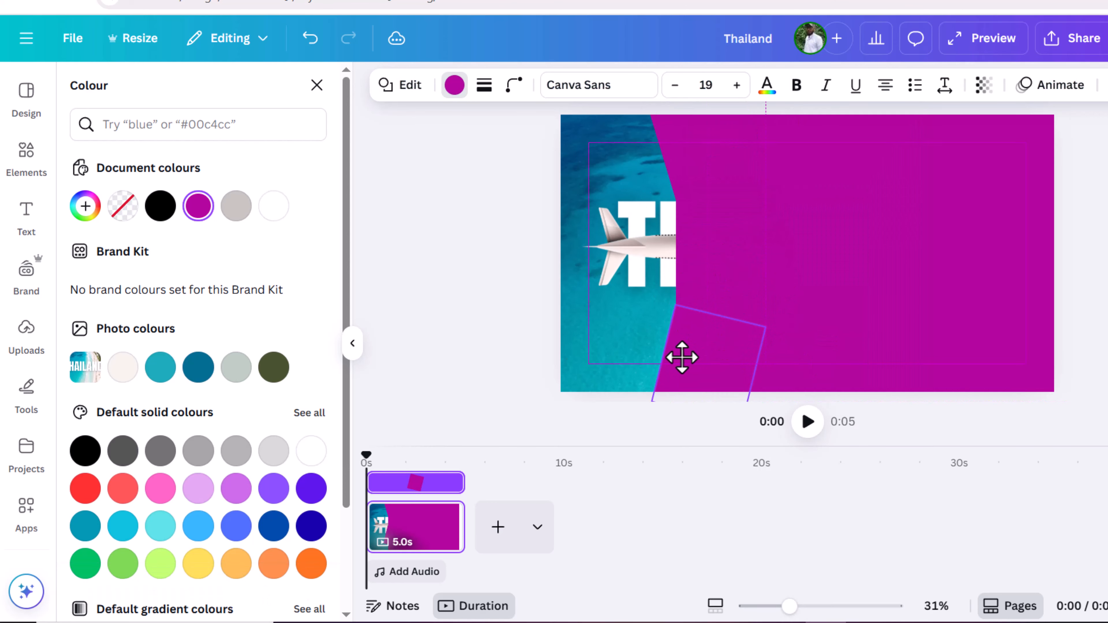
pyautogui.press('Escape')
pyautogui.click(495, 235)
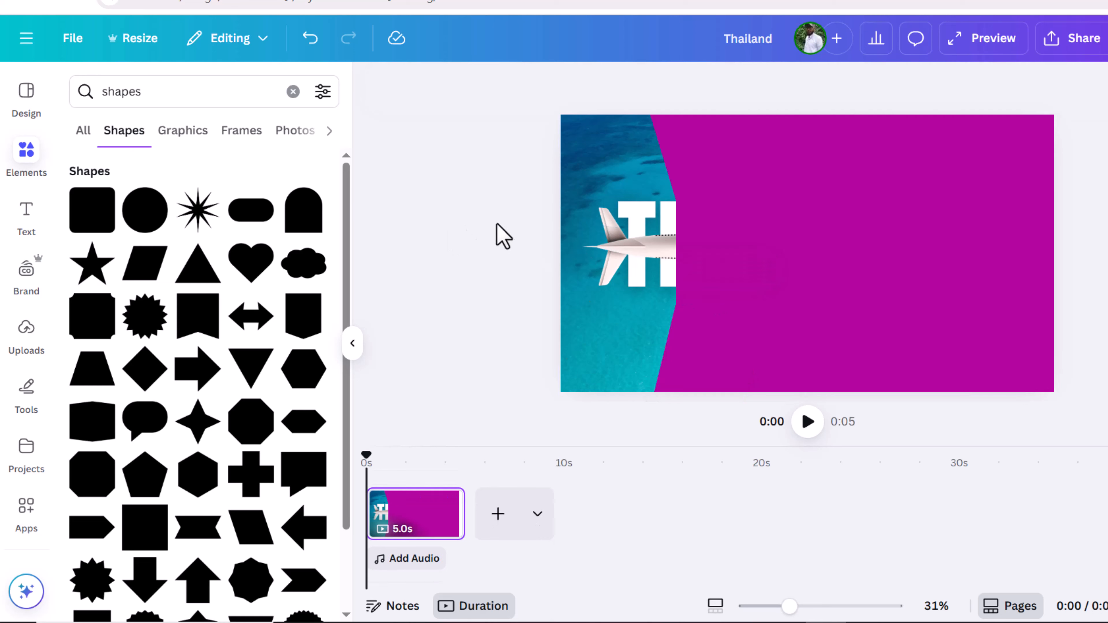
# Bring the airplane to the front of all the magenta shapes
pyautogui.click(638, 260)
pyautogui.rightClick(632, 257)
pyautogui.moveTo(650, 362)
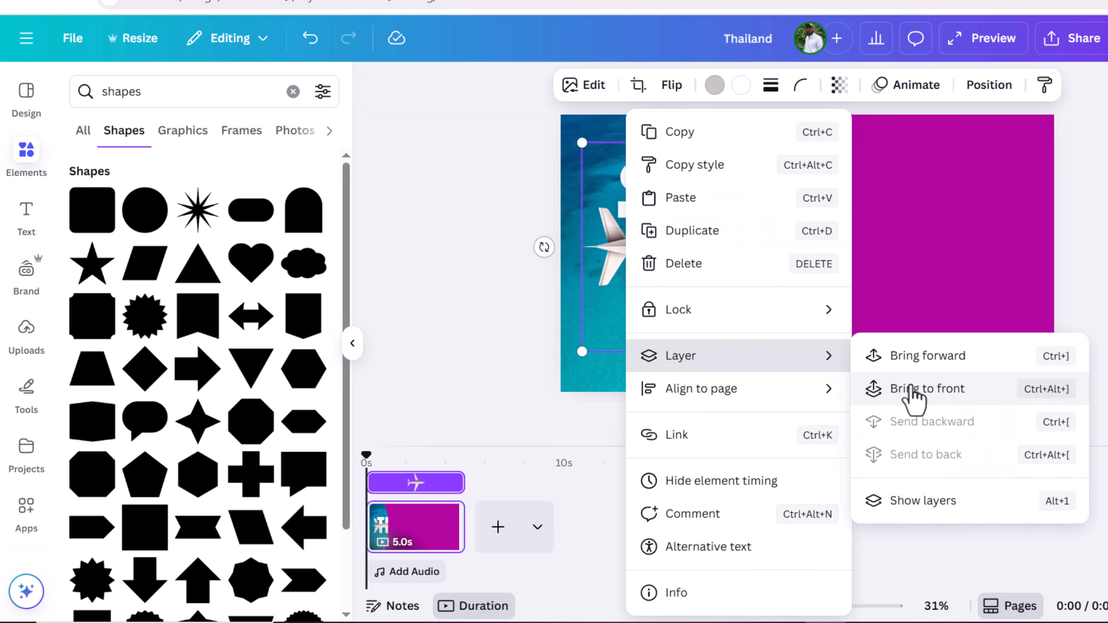
pyautogui.click(915, 388)
# Group the airplane with the magenta shapes and move the group left until the airplane's tail is off the page
pyautogui.moveTo(505, 151); pyautogui.dragTo(1088, 391)
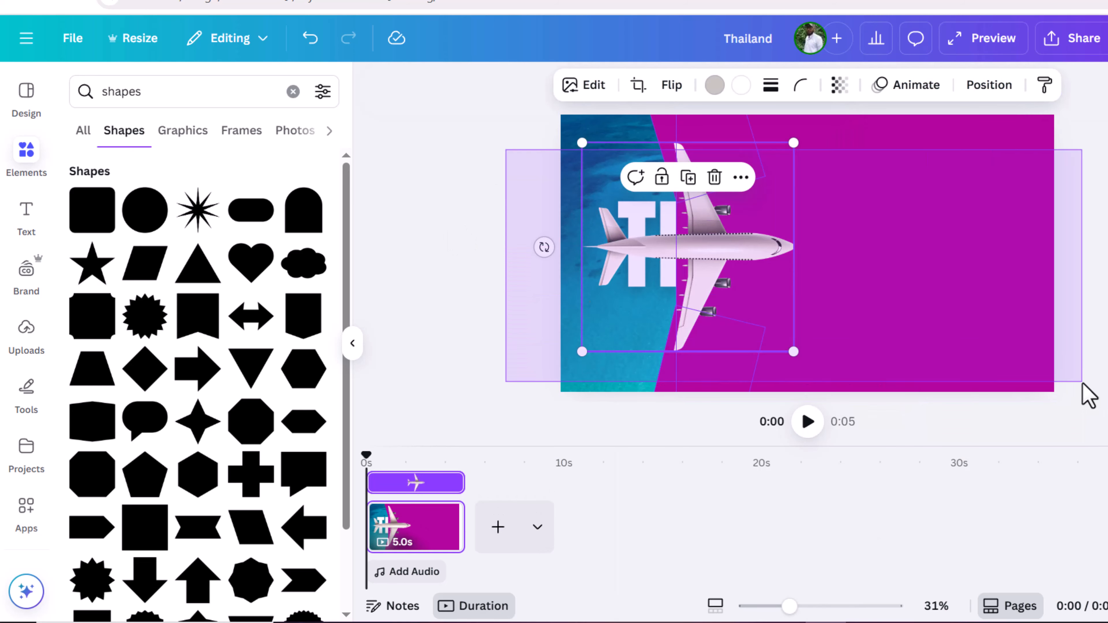
pyautogui.click(779, 136)
pyautogui.moveTo(917, 268); pyautogui.dragTo(675, 257)
pyautogui.click(778, 265)
pyautogui.moveTo(777, 265); pyautogui.dragTo(778, 262)
pyautogui.rightClick(730, 213)
pyautogui.click(639, 215)
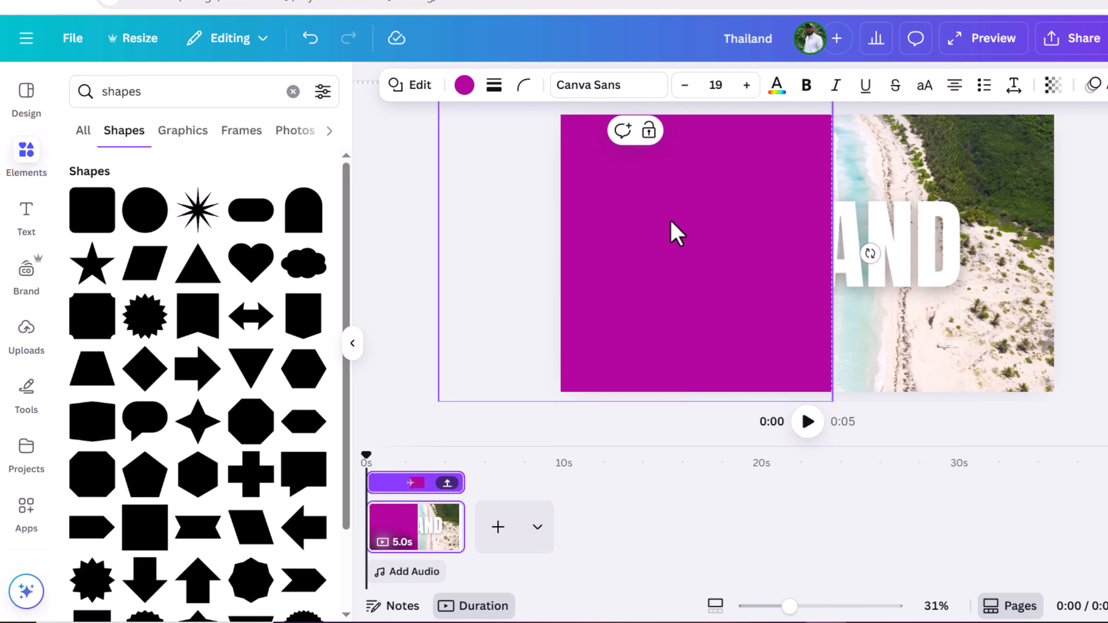
pyautogui.moveTo(671, 222); pyautogui.dragTo(799, 224)
# Ungroup the airplane and magenta shapes and widen the magenta rectangle to the page's right edge
pyautogui.click(627, 244)
pyautogui.click(539, 186)
pyautogui.click(844, 222)
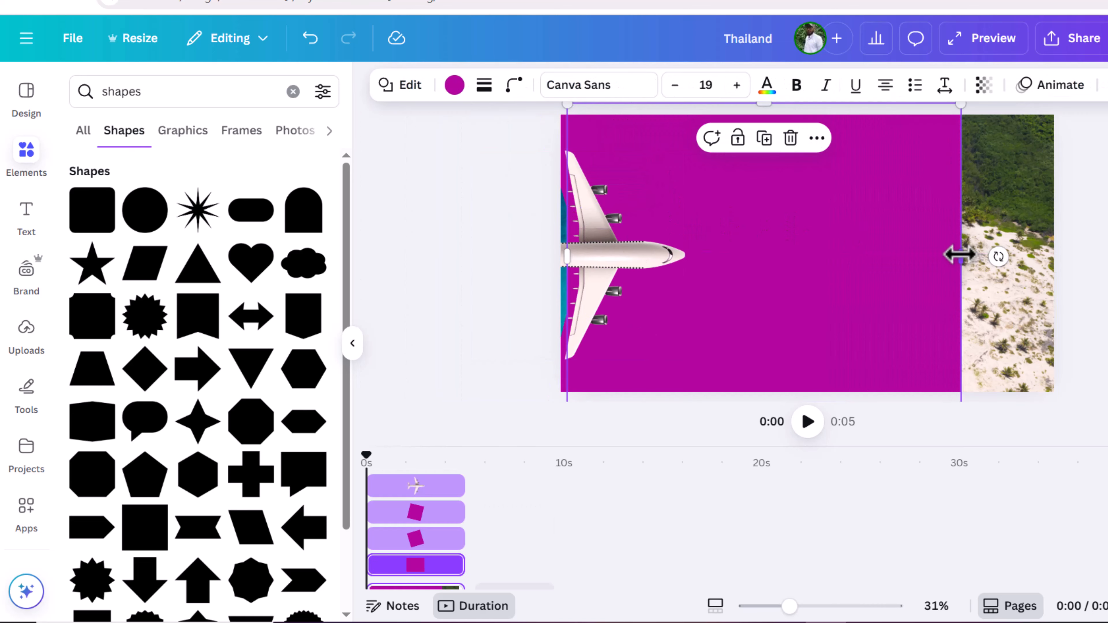
pyautogui.moveTo(960, 254); pyautogui.dragTo(1051, 252)
# Group the airplane with all the magenta shapes again and move the group left until the airplane is off the page
pyautogui.moveTo(508, 166); pyautogui.dragTo(1063, 379)
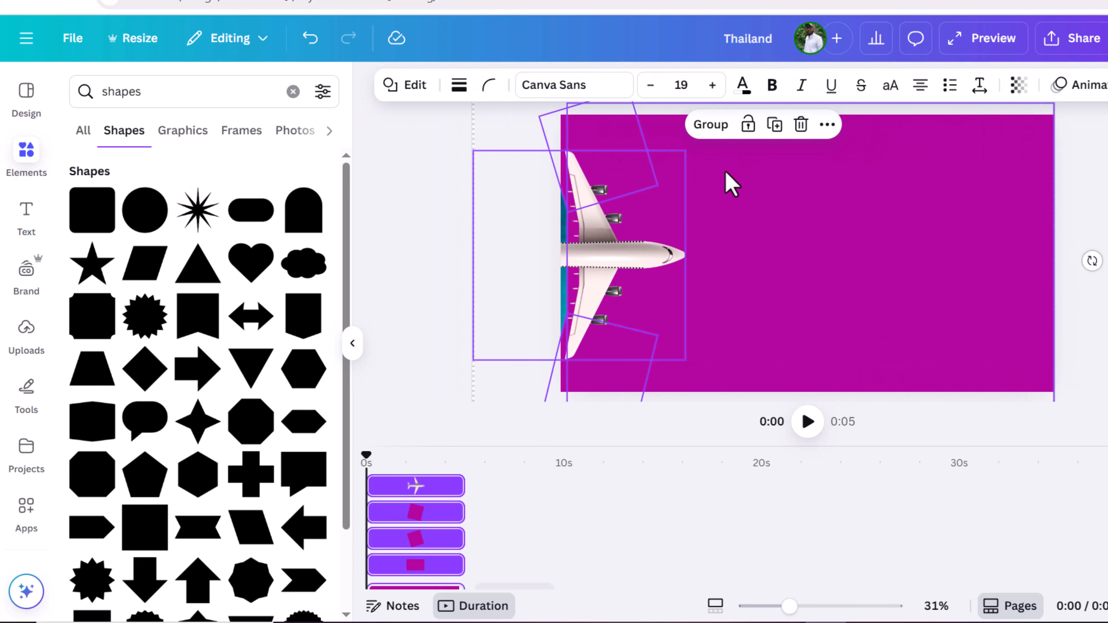
pyautogui.hotkey('ctrl', 'g')
pyautogui.moveTo(900, 301); pyautogui.dragTo(777, 297)
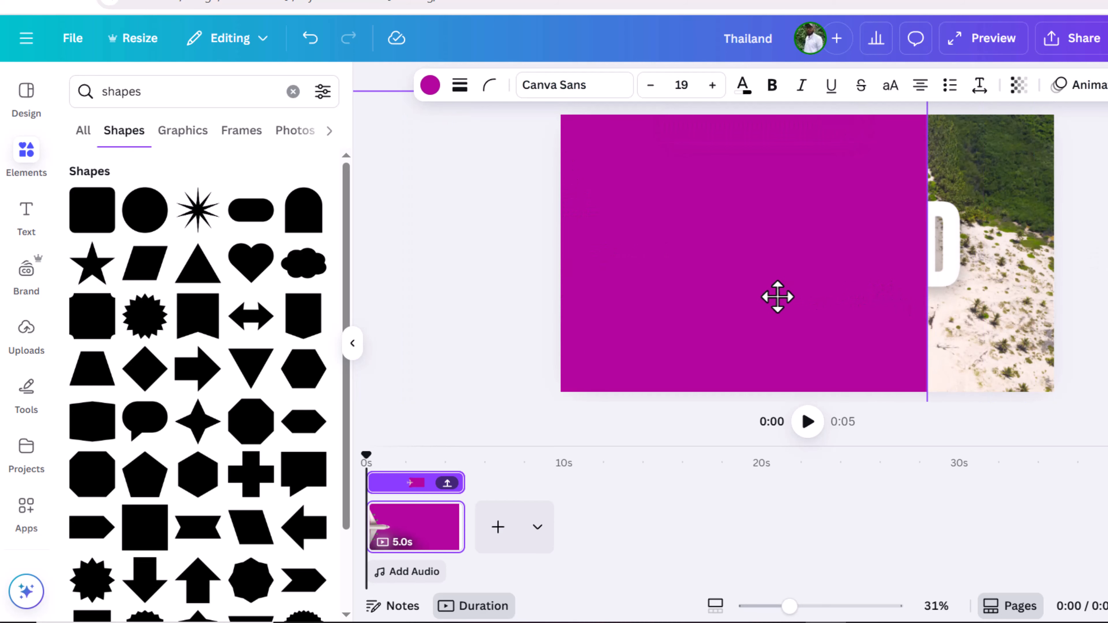
# Ungroup the elements and extend the magenta rectangle rightward until it covers the whole page
pyautogui.hotkey('ctrl', 'shift', 'g')
pyautogui.click(764, 251)
pyautogui.moveTo(921, 260); pyautogui.dragTo(1058, 263)
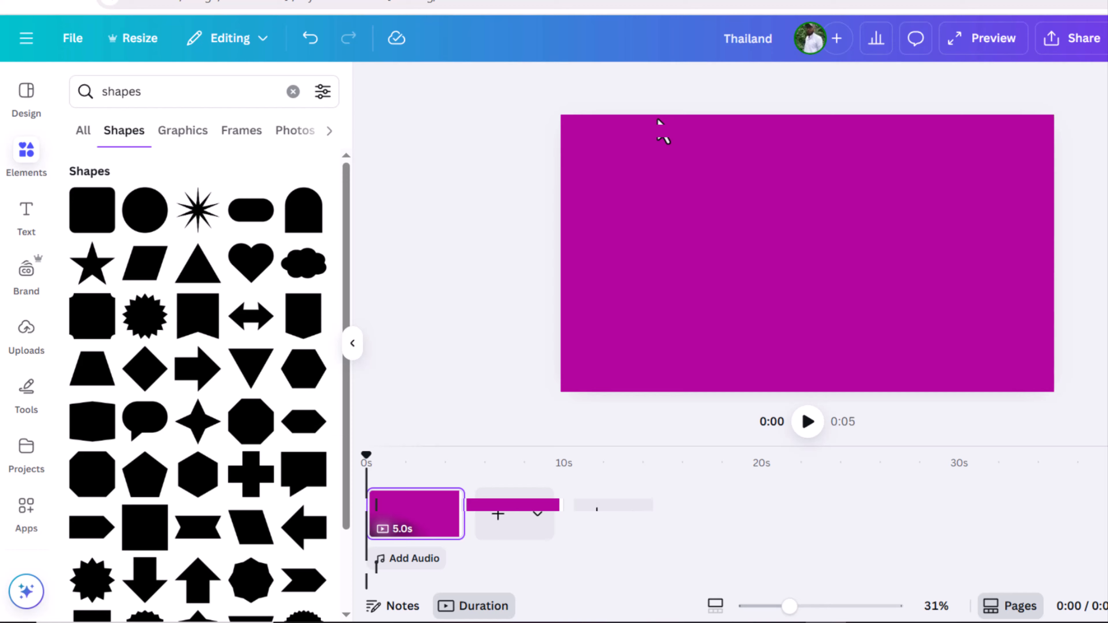
# Add a heading reading "Travel" to the first magenta page
pyautogui.click(26, 215)
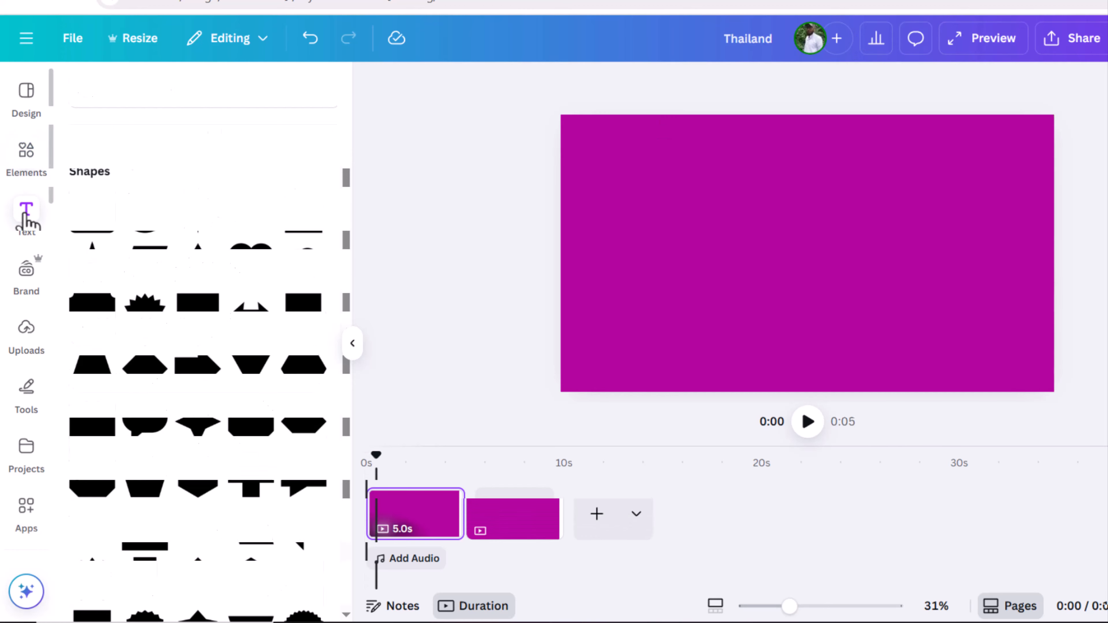
pyautogui.click(153, 273)
pyautogui.write('travel')
pyautogui.press('BackSpace')
pyautogui.press('BackSpace')
pyautogui.press('BackSpace')
pyautogui.press('BackSpace')
pyautogui.press('BackSpace')
pyautogui.press('BackSpace')
pyautogui.write('Travel')
# Move the Travel heading toward the page's upper left, enlarge it to size 307 and color it white
pyautogui.click(651, 214)
pyautogui.click(806, 254)
pyautogui.moveTo(759, 235); pyautogui.dragTo(604, 172)
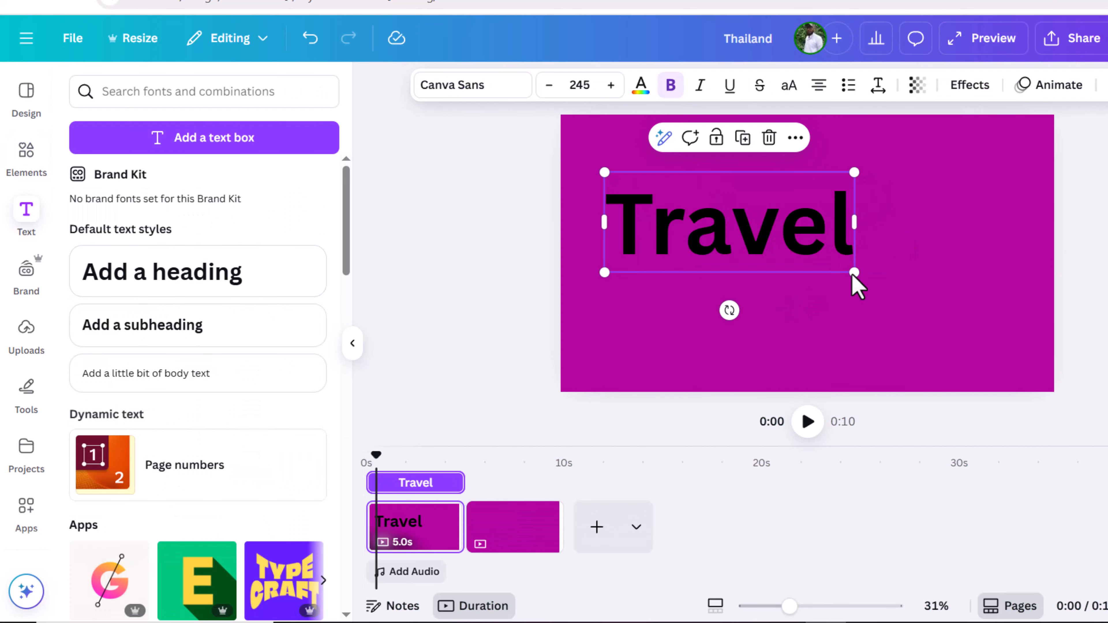
pyautogui.moveTo(855, 273); pyautogui.dragTo(917, 298)
pyautogui.doubleClick(761, 240)
pyautogui.click(641, 85)
# Search the fonts for "free" and try AC Feel Free, Feel Free Playful and Was FreehandNP on the Travel text
pyautogui.click(472, 85)
pyautogui.click(156, 164)
pyautogui.write('FREE')
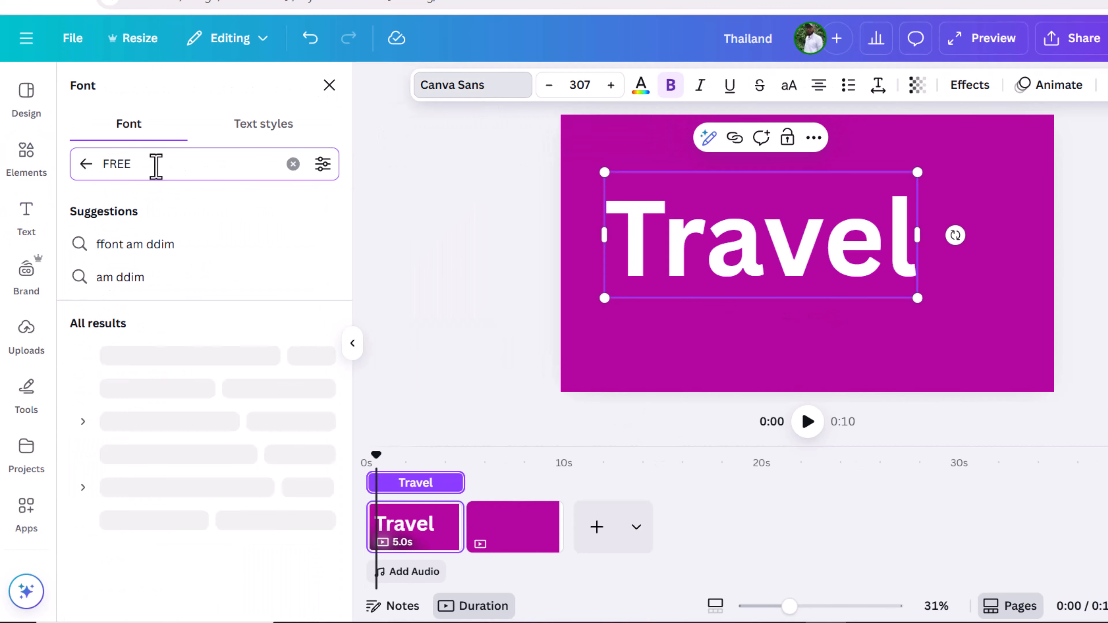
pyautogui.click(146, 485)
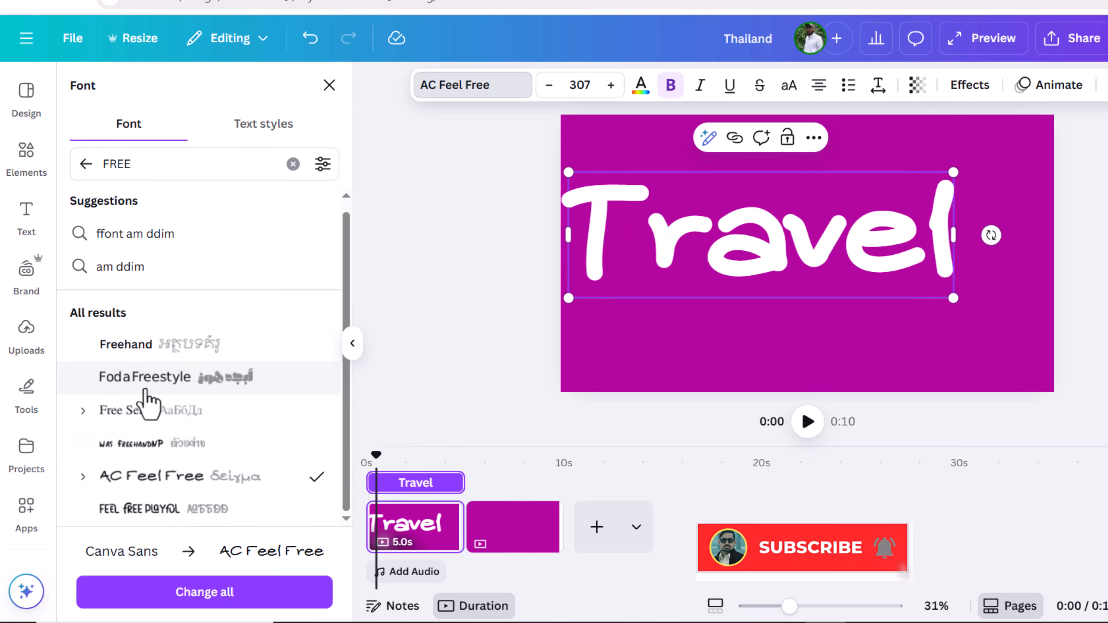
pyautogui.click(139, 517)
pyautogui.click(292, 165)
pyautogui.write('free')
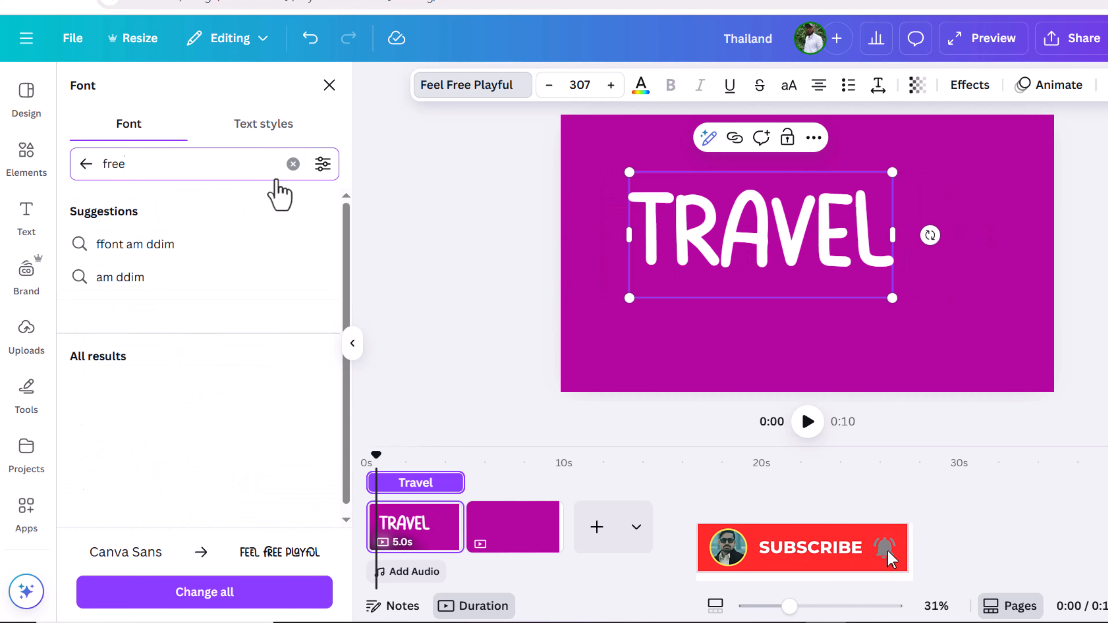
pyautogui.click(140, 446)
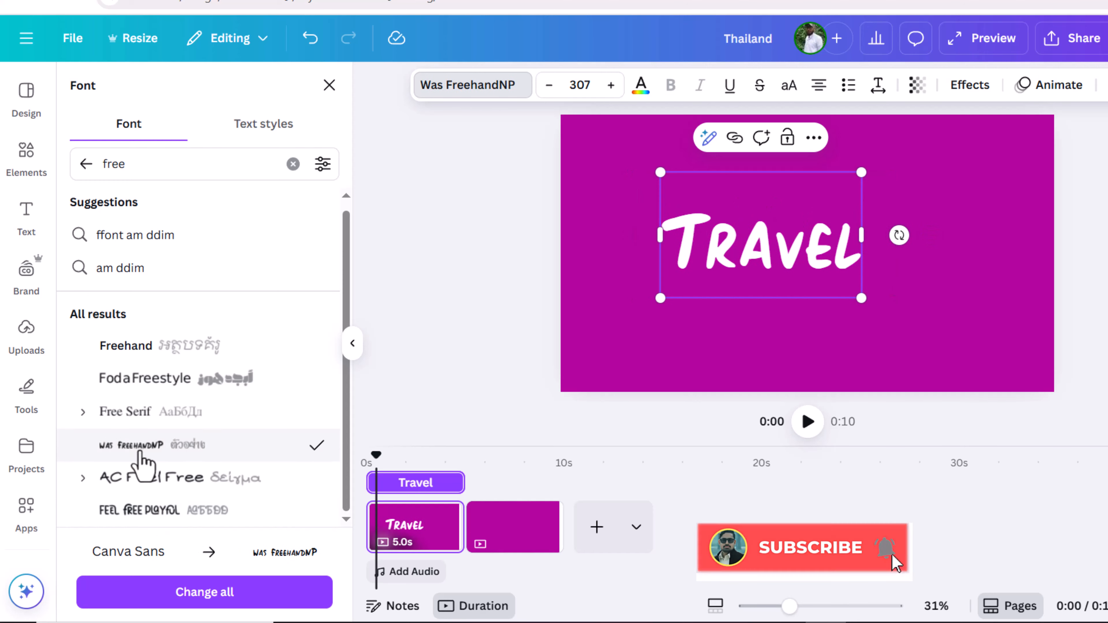
# Set the Travel text in the Feeling Passionate font and size it to 370 near the page's center
pyautogui.click(127, 356)
pyautogui.click(102, 388)
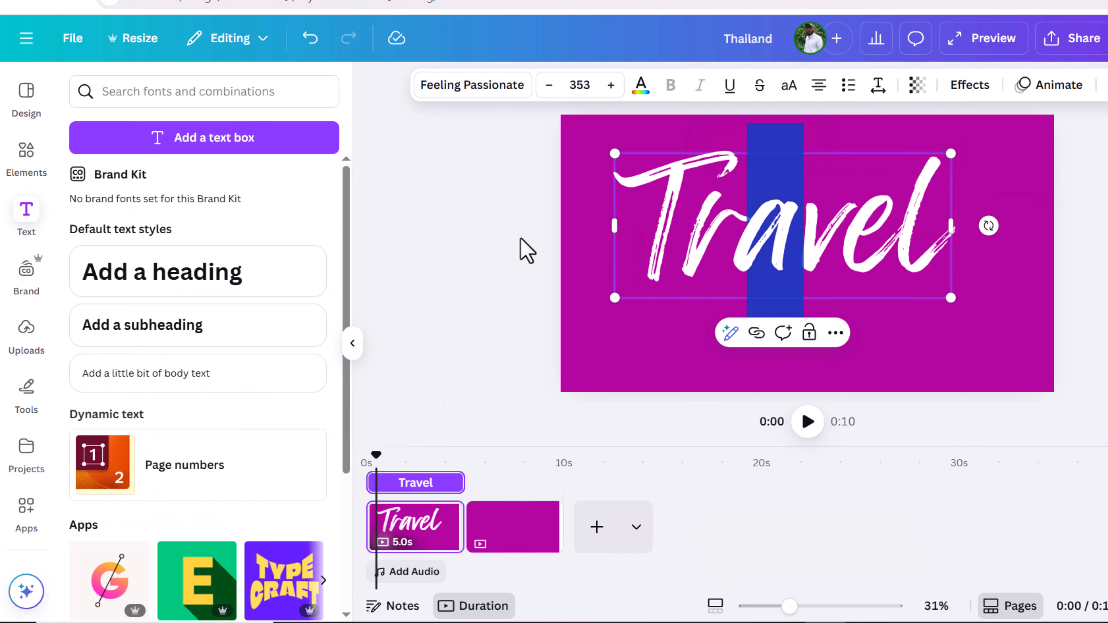
pyautogui.moveTo(613, 154); pyautogui.dragTo(638, 175)
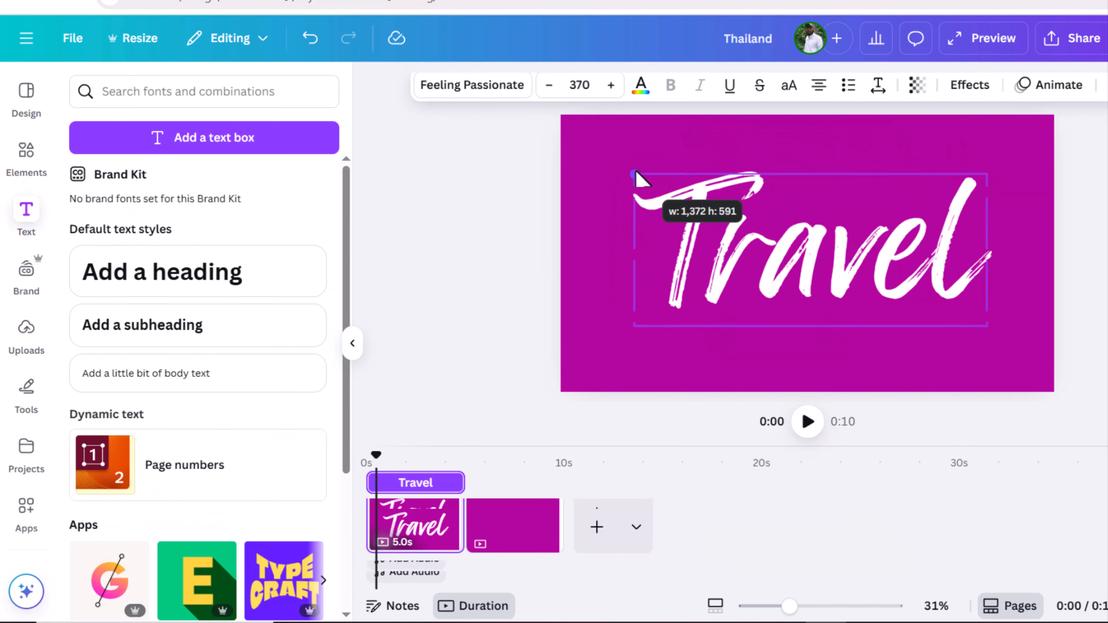
pyautogui.click(962, 70)
pyautogui.click(822, 253)
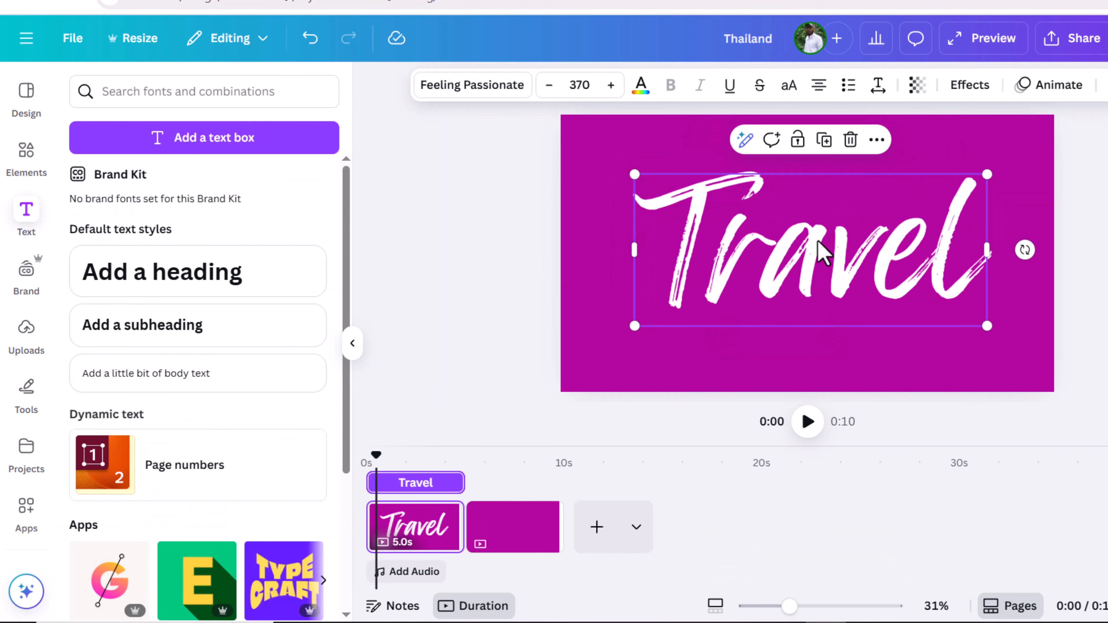
# Show the Travel text's element timing and shorten its duration to about 1.8 s
pyautogui.rightClick(818, 251)
pyautogui.click(869, 446)
pyautogui.rightClick(892, 213)
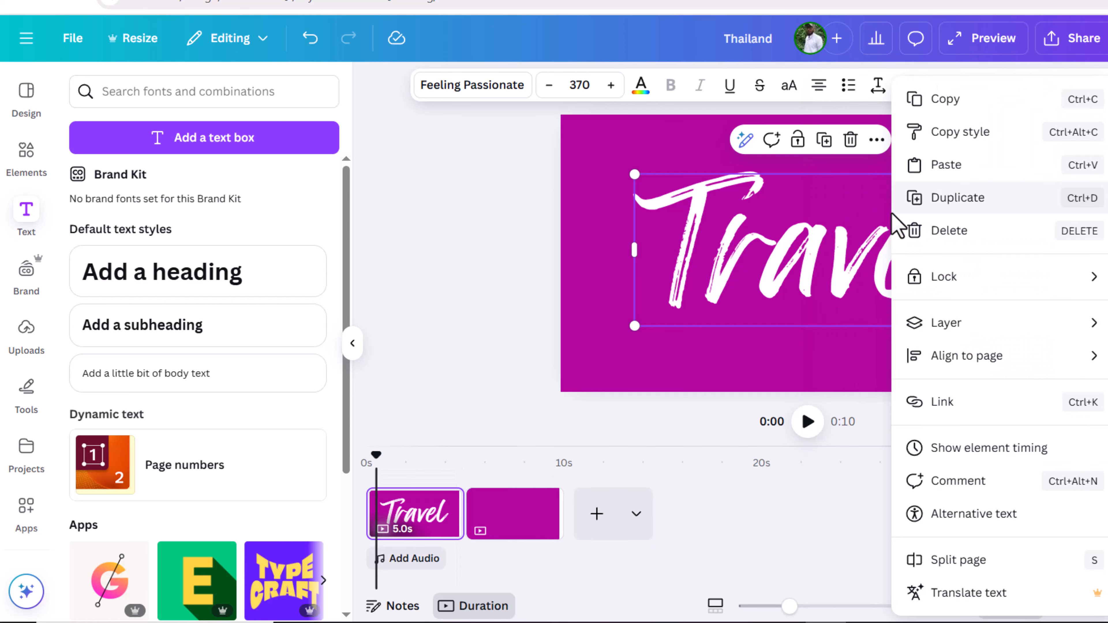
pyautogui.click(945, 444)
pyautogui.moveTo(461, 485); pyautogui.dragTo(401, 484)
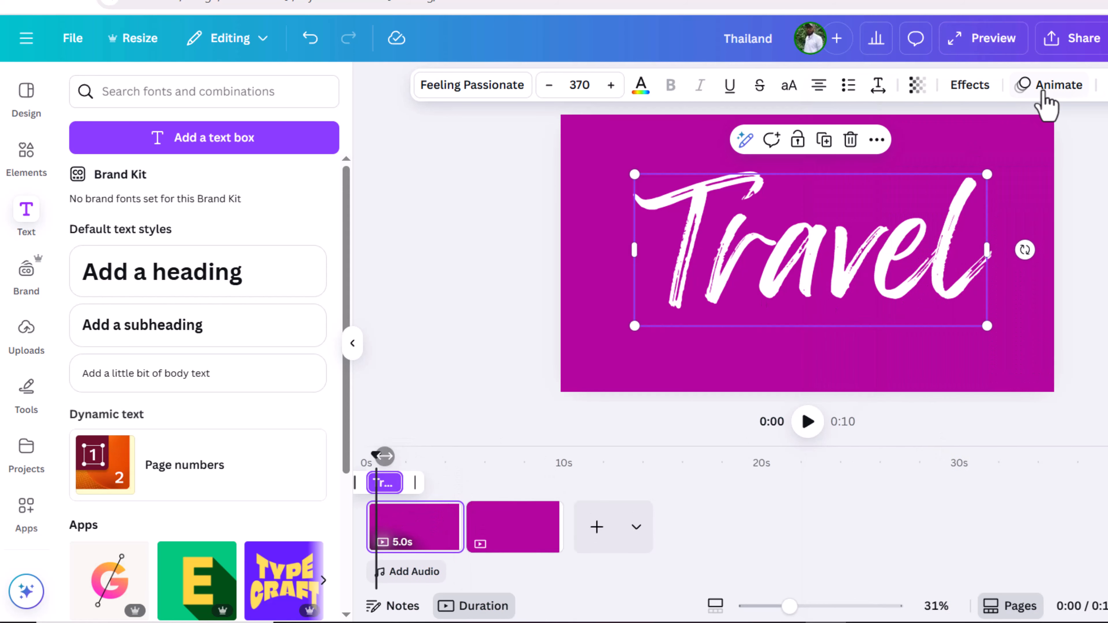
# Apply the Bounce animation to the Travel text
pyautogui.click(1049, 84)
pyautogui.scroll(-4, 179, 388)
pyautogui.scroll(-12, 164, 371)
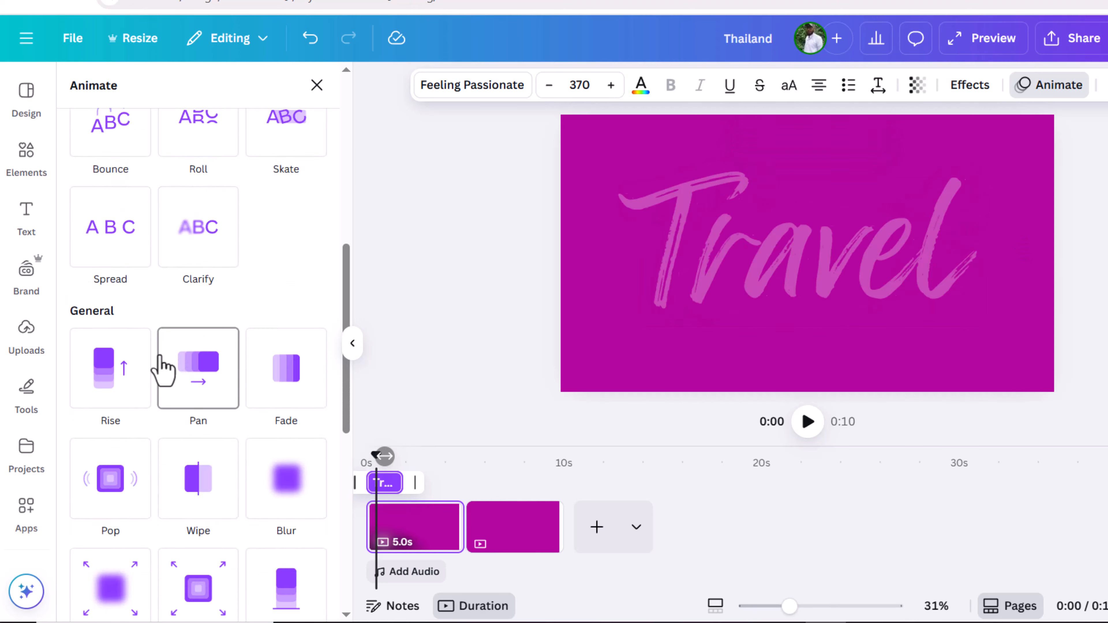
pyautogui.scroll(3, 161, 367)
pyautogui.scroll(6, 131, 344)
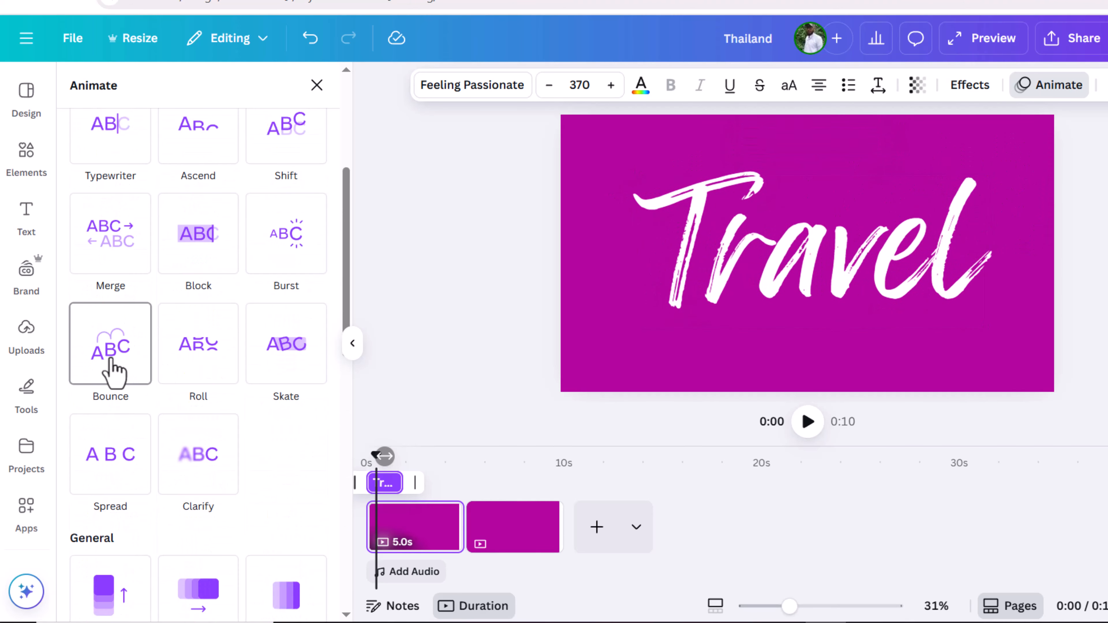
pyautogui.click(115, 370)
# Duplicate the Travel text, move the copy slightly down and change its wording to "To"
pyautogui.rightClick(754, 247)
pyautogui.click(785, 196)
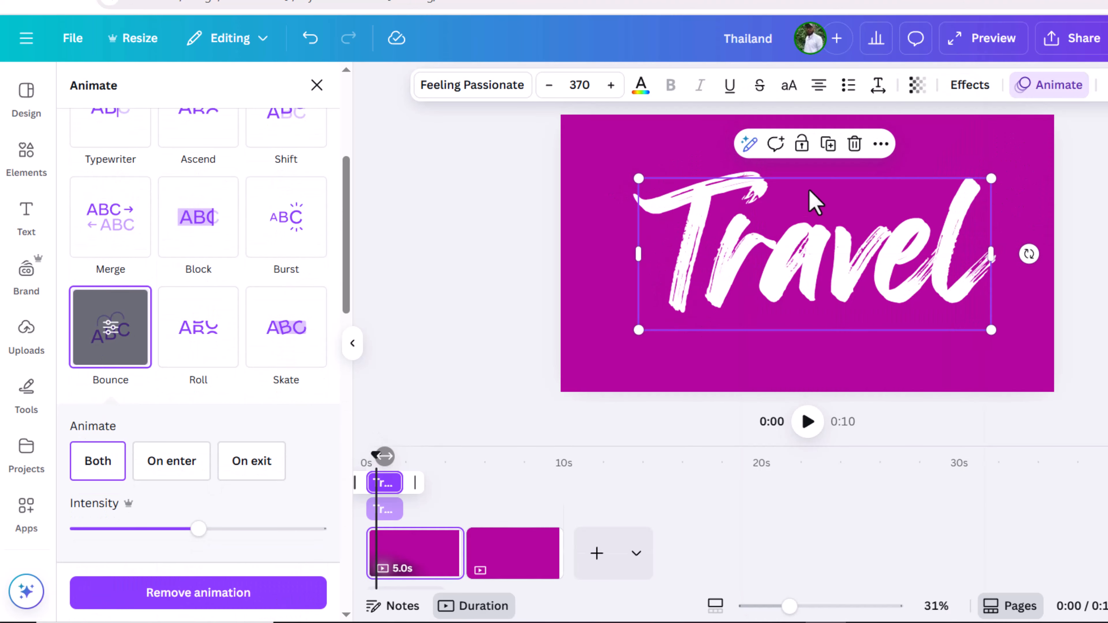
pyautogui.click(508, 242)
pyautogui.click(737, 262)
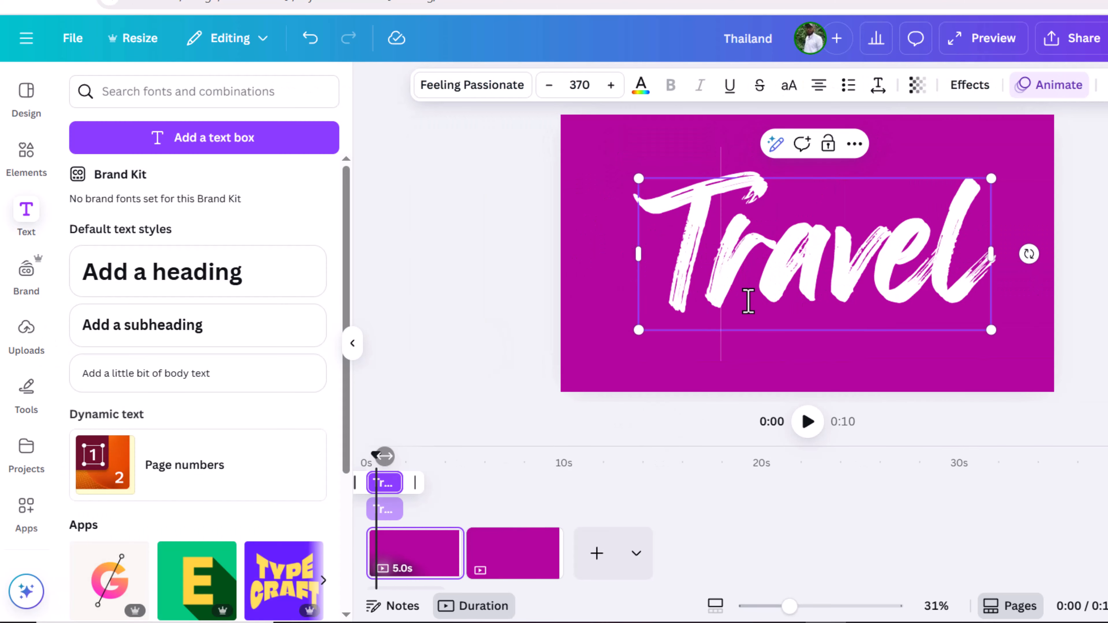
pyautogui.click(400, 226)
pyautogui.moveTo(716, 252); pyautogui.dragTo(715, 283)
pyautogui.click(731, 275)
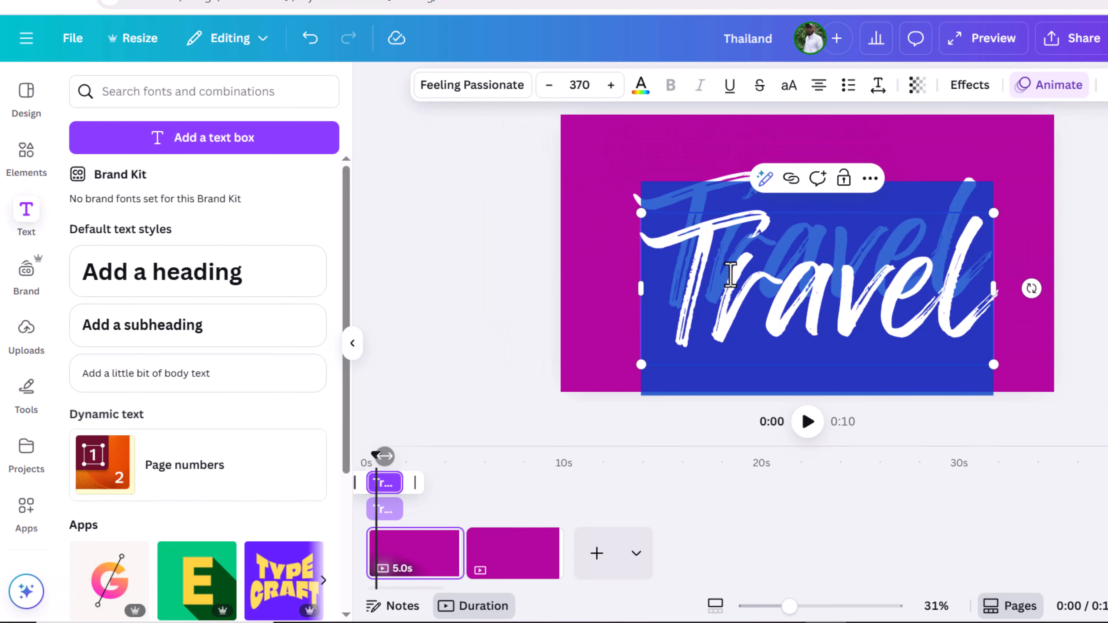
pyautogui.write('to')
pyautogui.press('BackSpace')
pyautogui.press('BackSpace')
pyautogui.write('To')
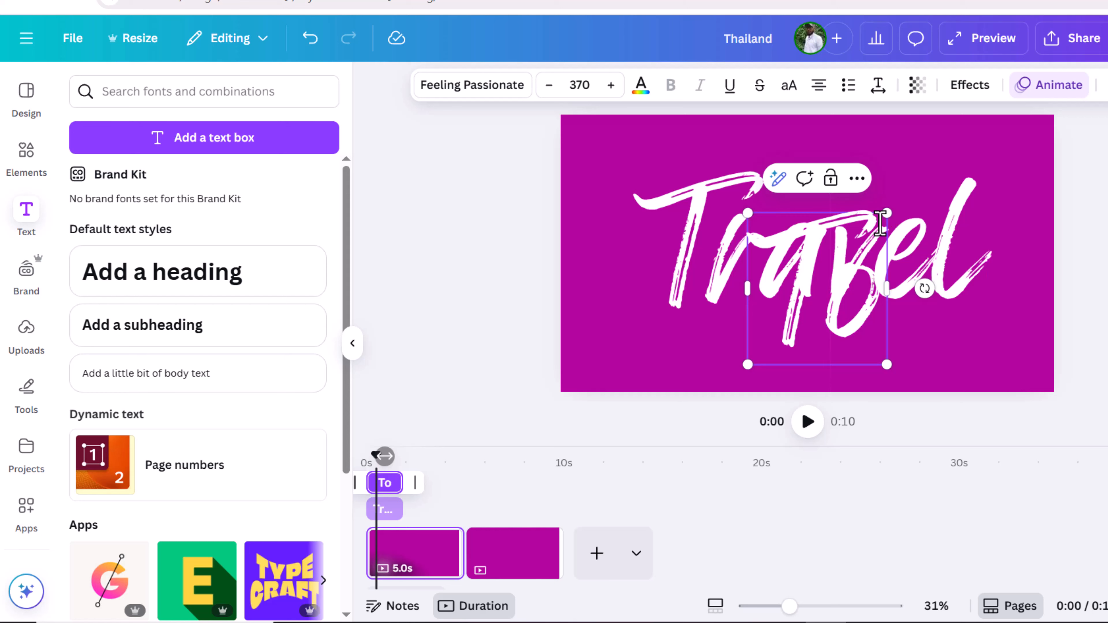
# Resize the To text to 243 near the page's center and shift its timing to start right after the Travel text
pyautogui.moveTo(885, 215); pyautogui.dragTo(803, 287)
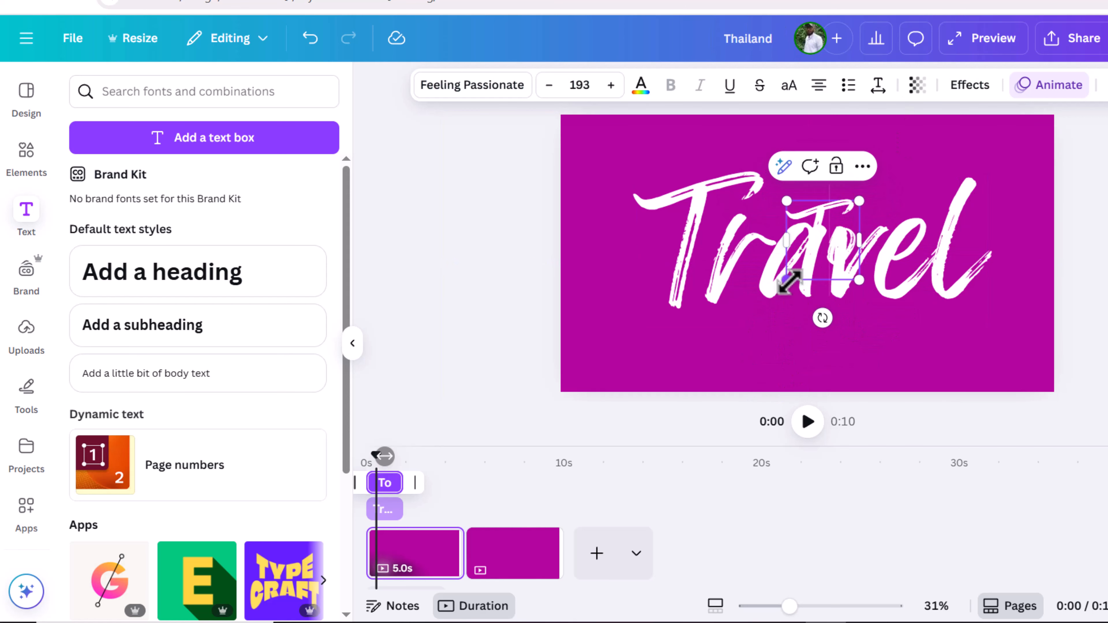
pyautogui.moveTo(789, 282); pyautogui.dragTo(771, 302)
pyautogui.moveTo(384, 485); pyautogui.dragTo(418, 492)
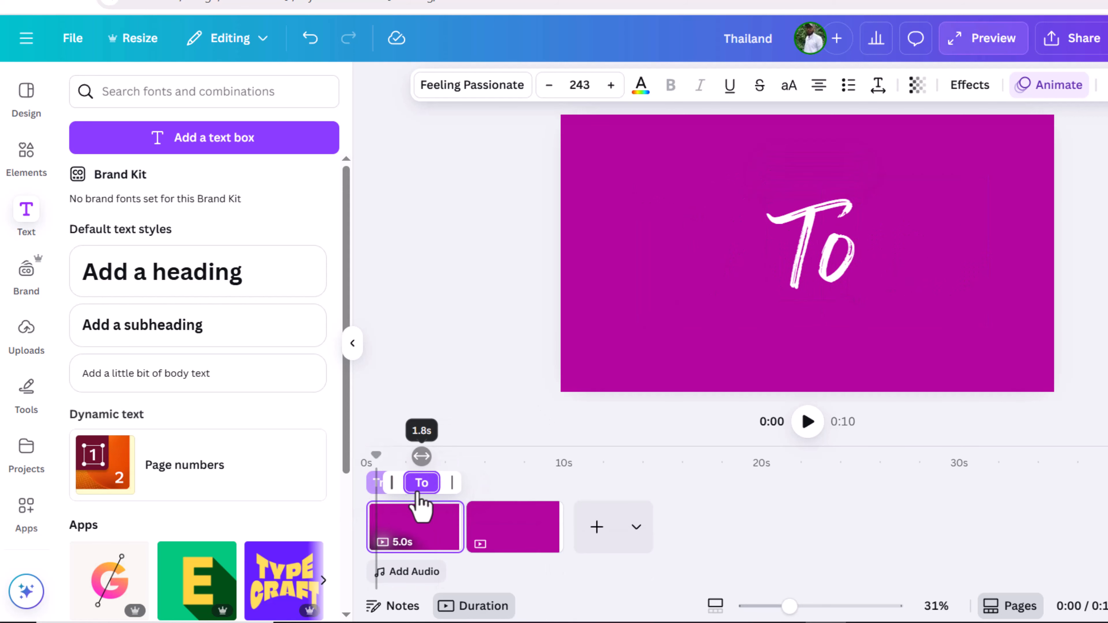
# Preview the text sequence and change the To text's animation to Baseline
pyautogui.click(1053, 91)
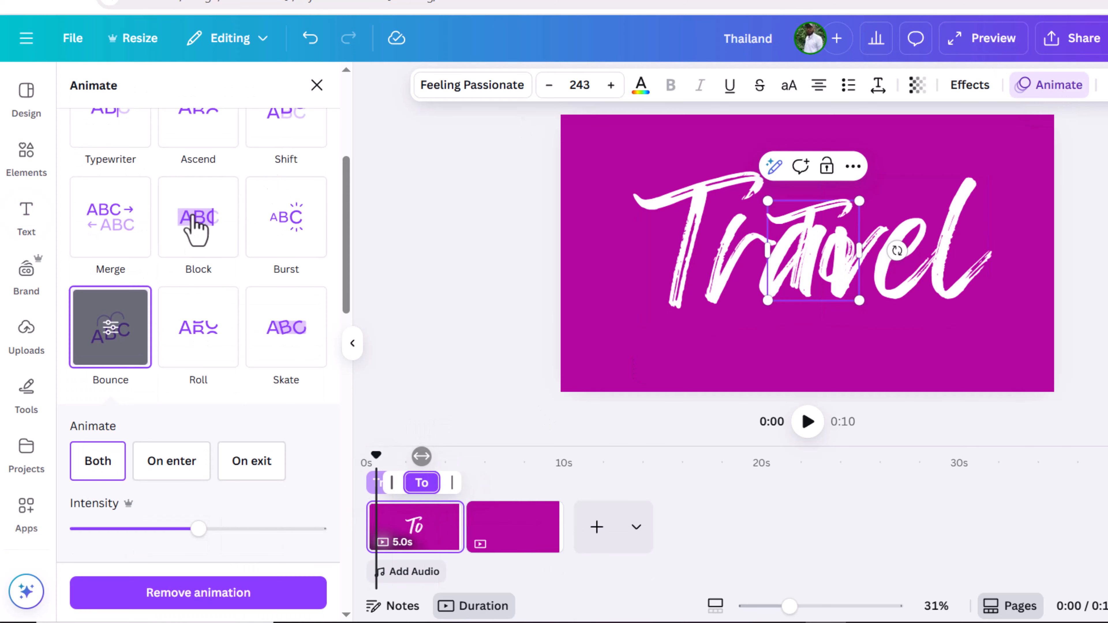
pyautogui.scroll(-6, 178, 243)
pyautogui.scroll(-10, 194, 239)
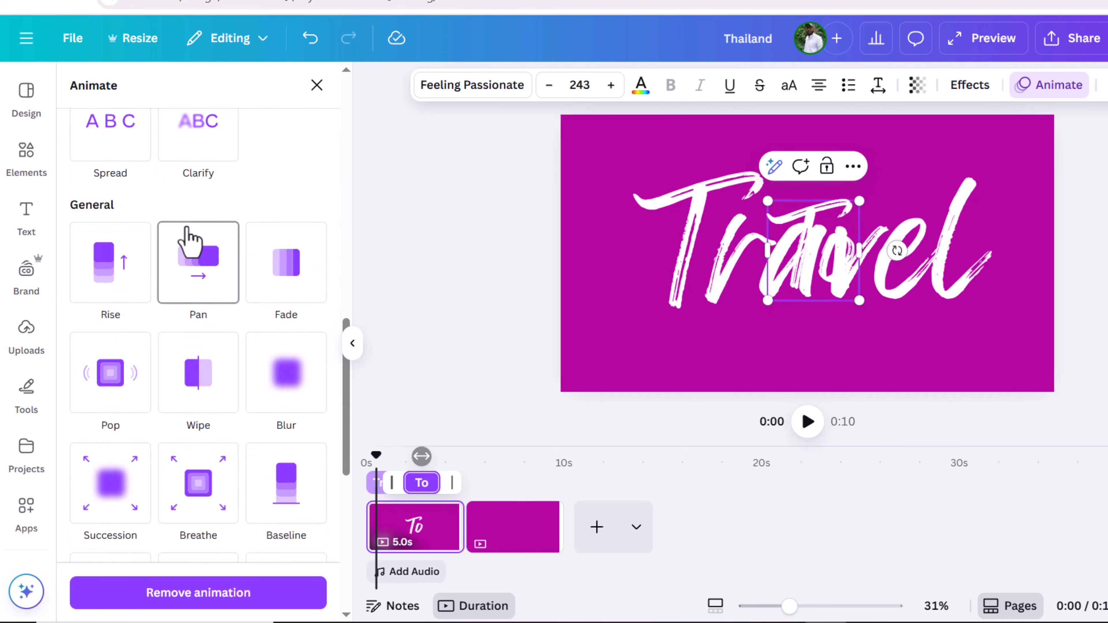
pyautogui.scroll(7, 252, 345)
pyautogui.scroll(5, 252, 345)
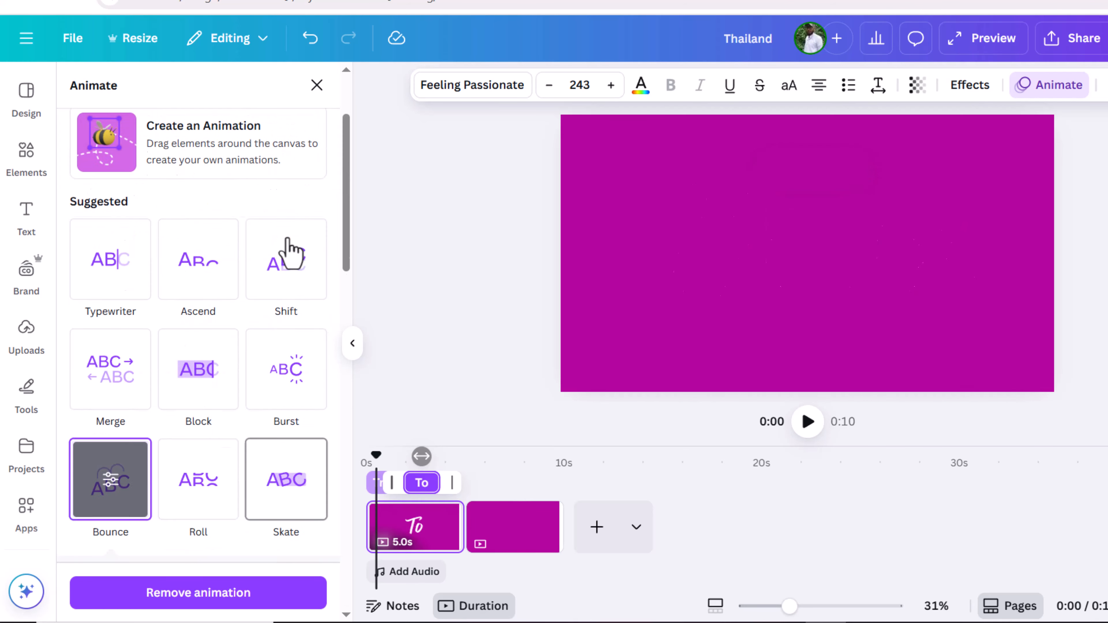
pyautogui.click(808, 421)
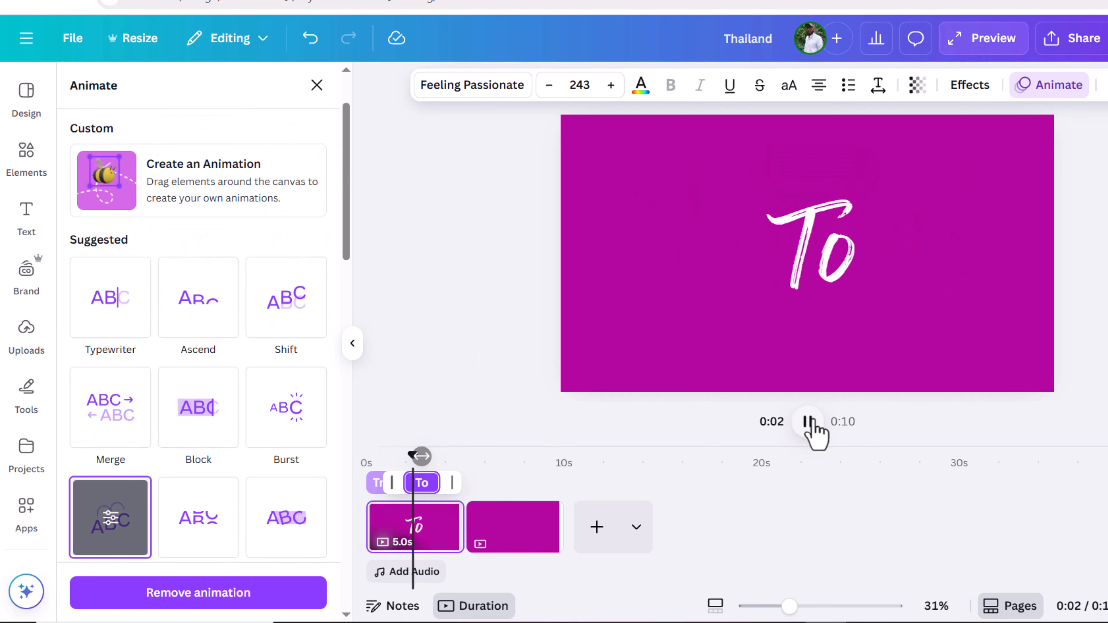
pyautogui.click(808, 422)
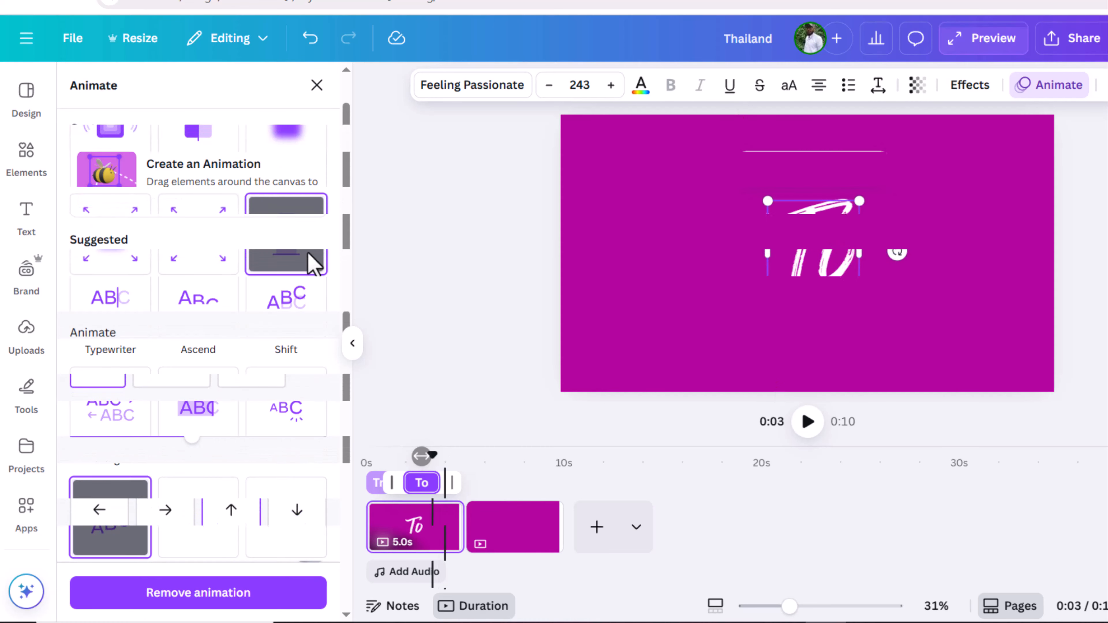
# Add a Match & Move transition between the first and second pages
pyautogui.click(464, 538)
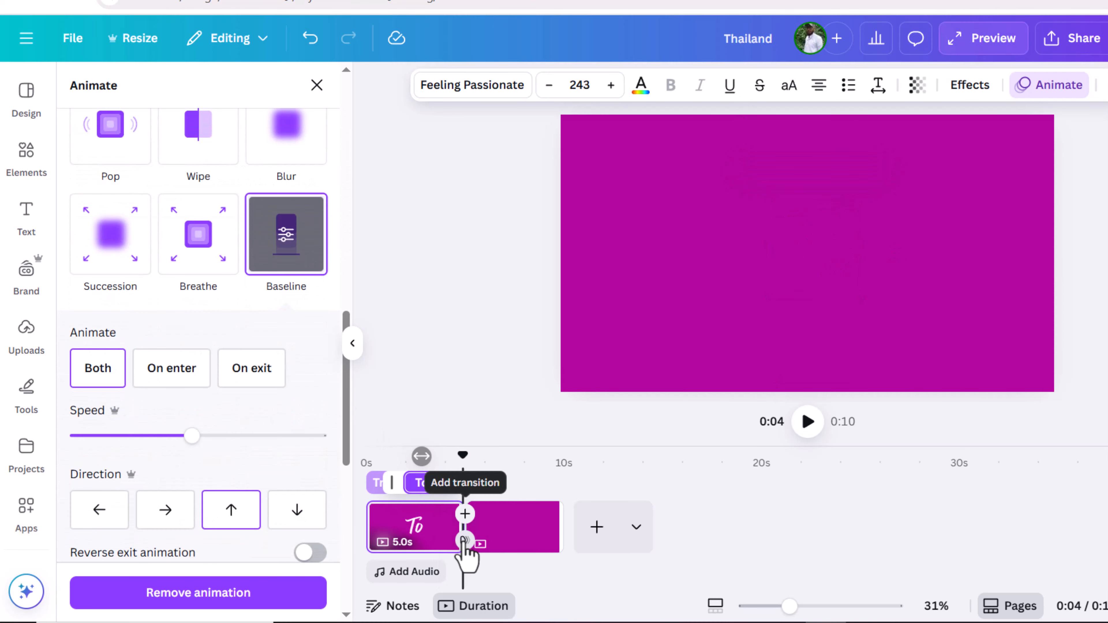
pyautogui.click(463, 540)
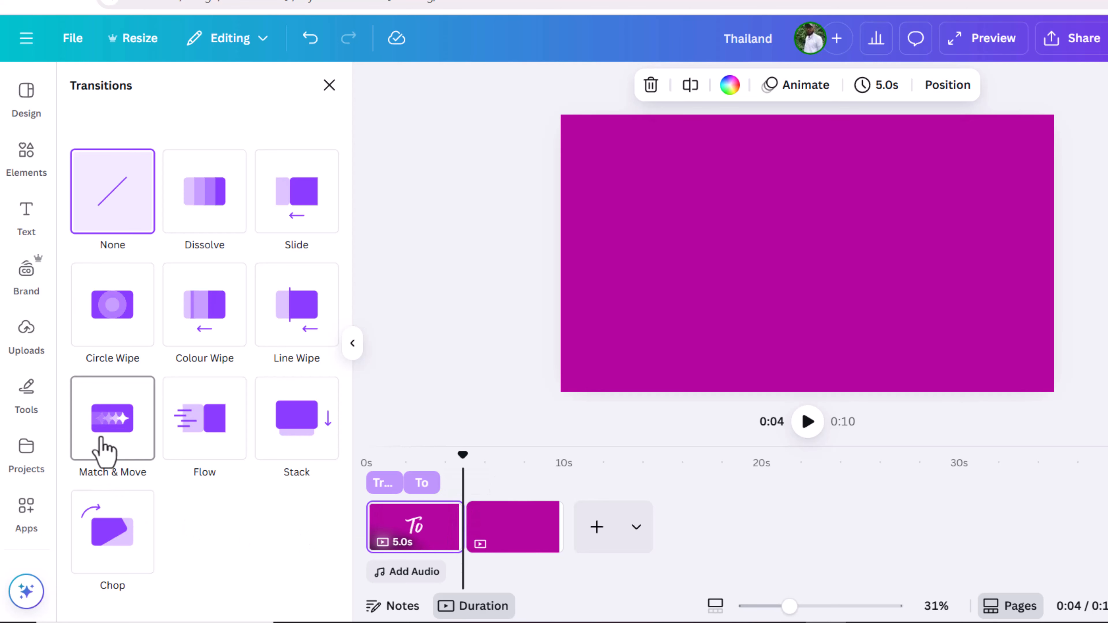
pyautogui.click(104, 451)
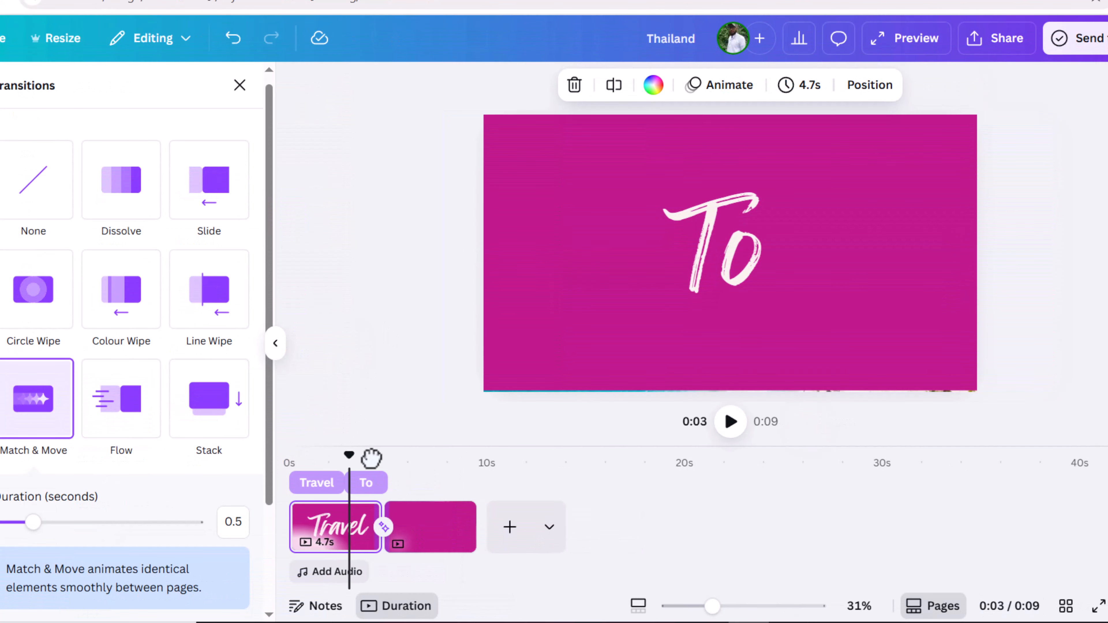
# On the second page, move the airplane group right across the title until the airplane's tail reaches the D of THAILAND
pyautogui.moveTo(371, 459); pyautogui.dragTo(410, 457)
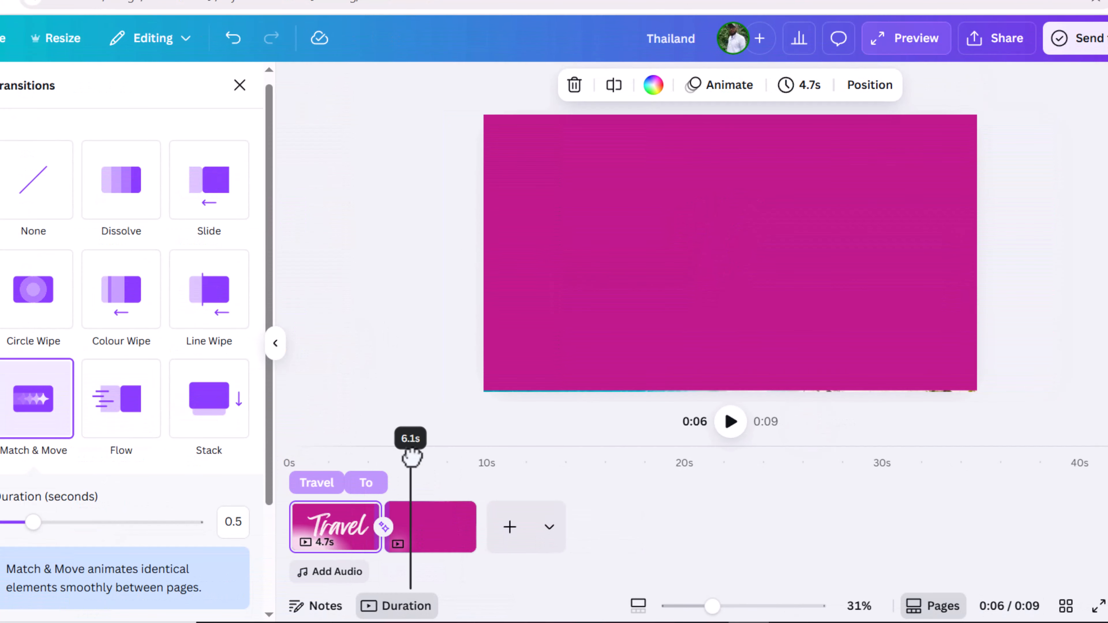
pyautogui.click(642, 268)
pyautogui.click(832, 252)
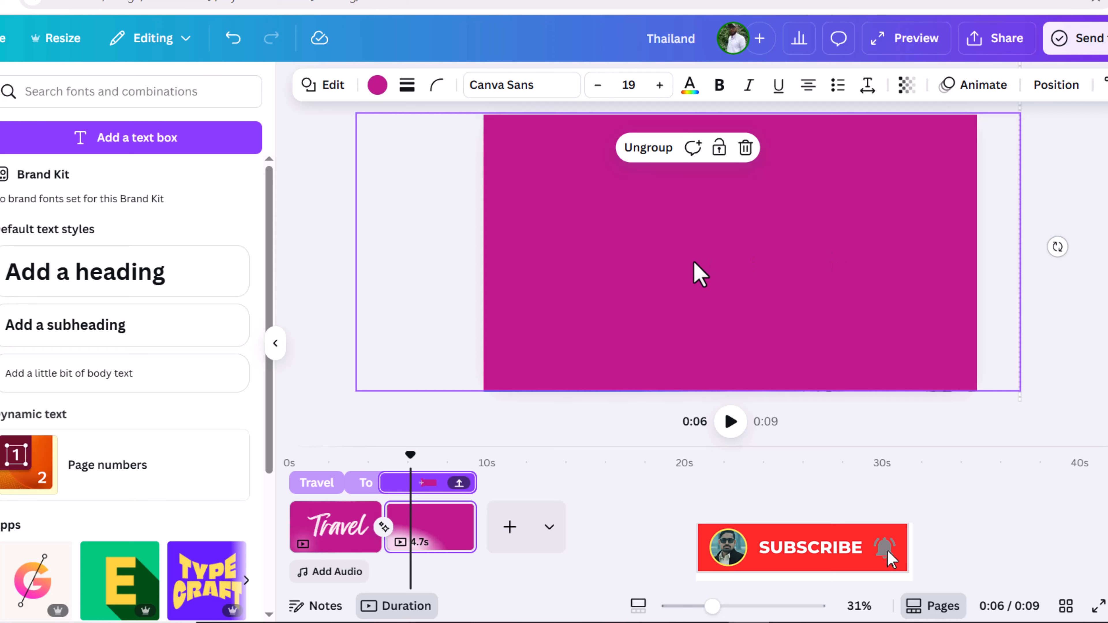
pyautogui.moveTo(766, 261); pyautogui.dragTo(1107, 261)
pyautogui.moveTo(1024, 279); pyautogui.dragTo(1107, 275)
pyautogui.moveTo(977, 293); pyautogui.dragTo(1022, 288)
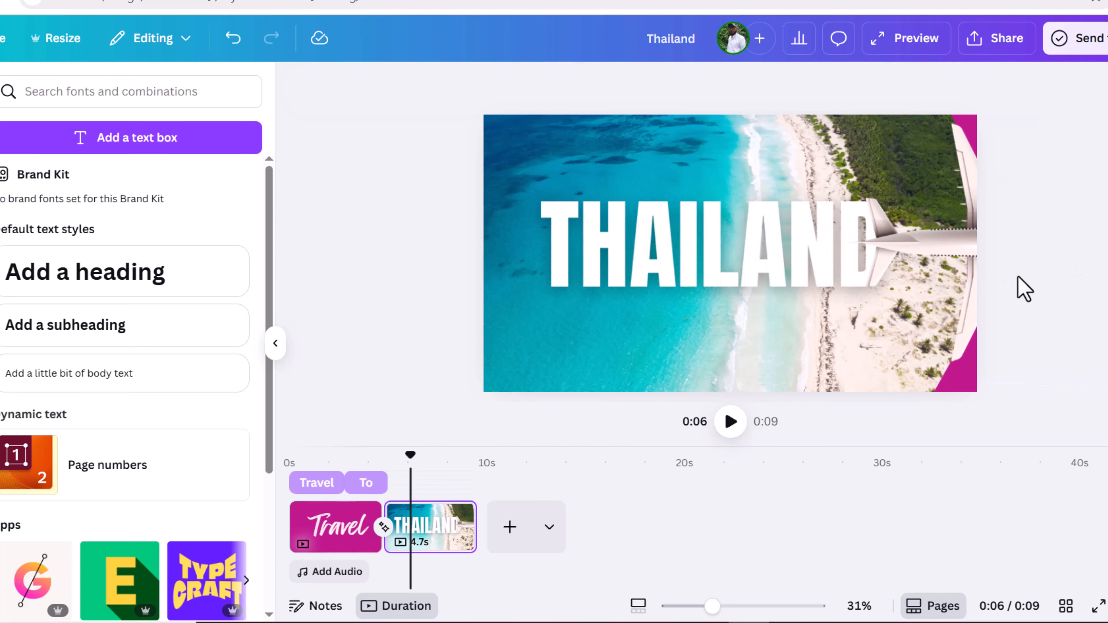
pyautogui.click(939, 296)
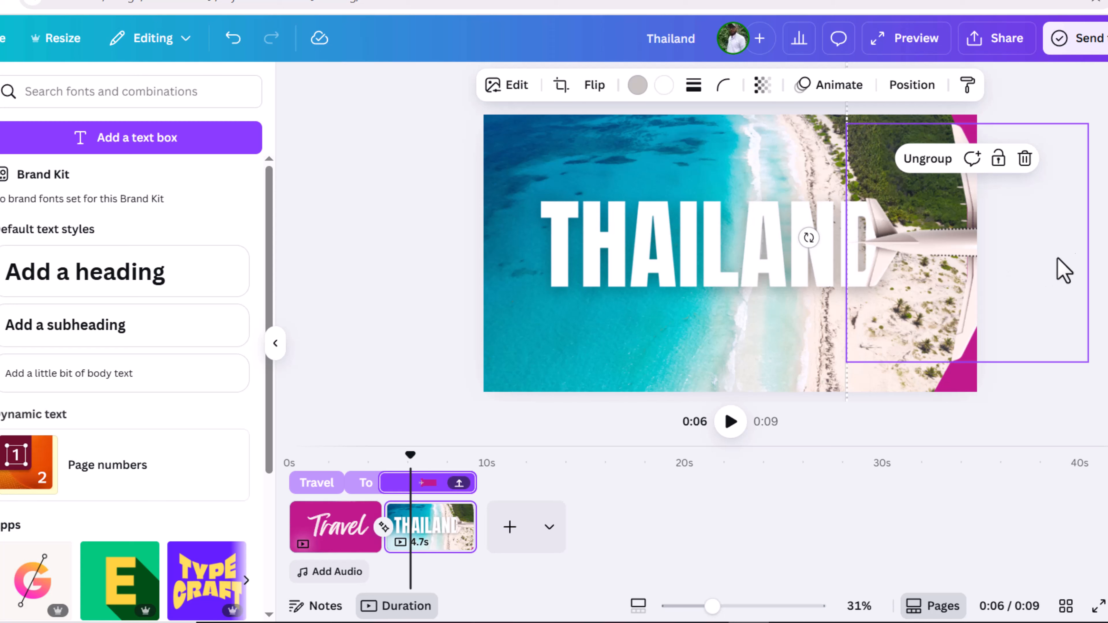
pyautogui.click(1095, 262)
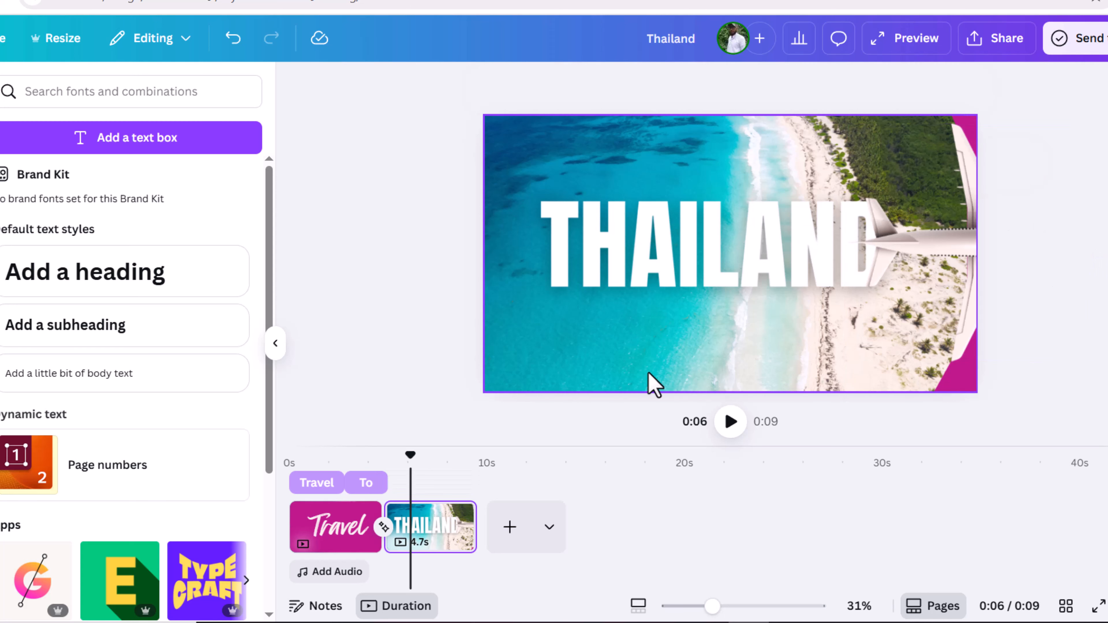
# Shorten the pages on the timeline, trimming the first page to 3.8 s
pyautogui.moveTo(409, 457); pyautogui.dragTo(366, 472)
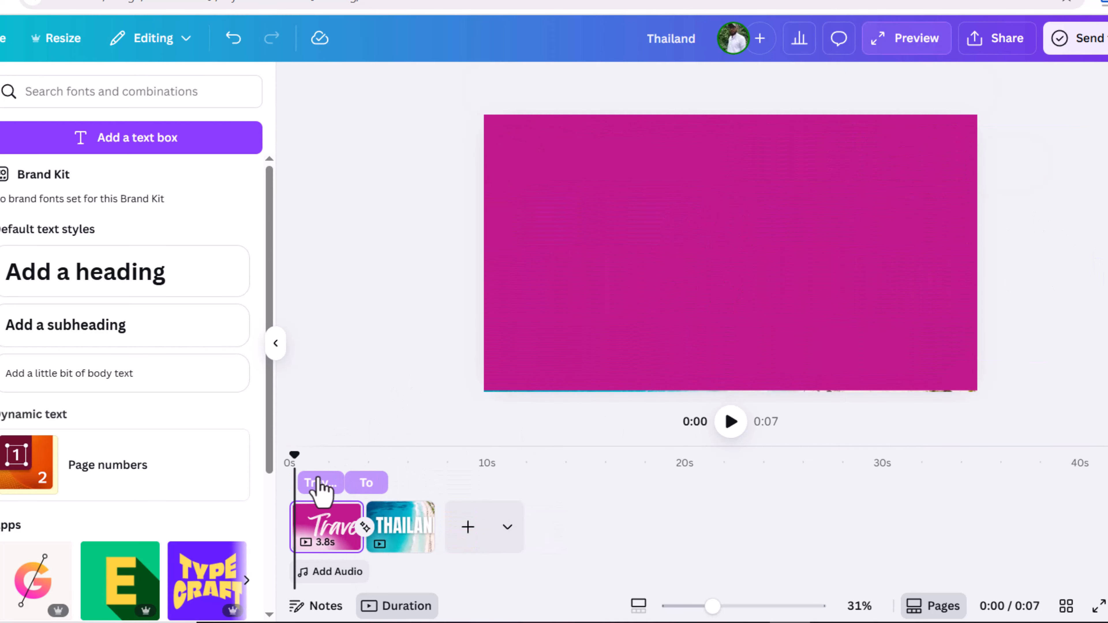